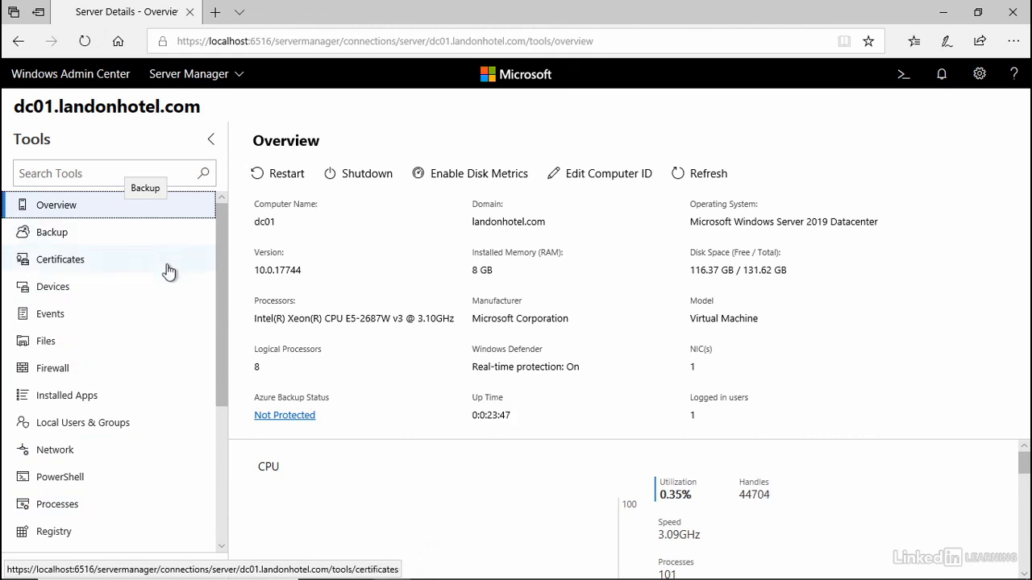
Examine the server's disks, volumes and file shares in the Storage tool, selecting the C: volume.
scroll(177, 348, down, 5)
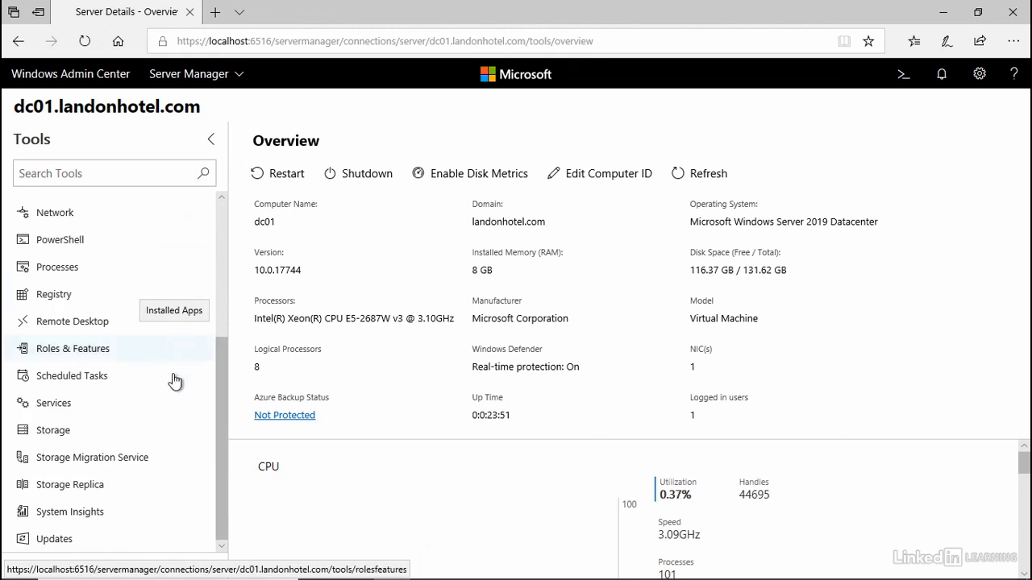
click(50, 438)
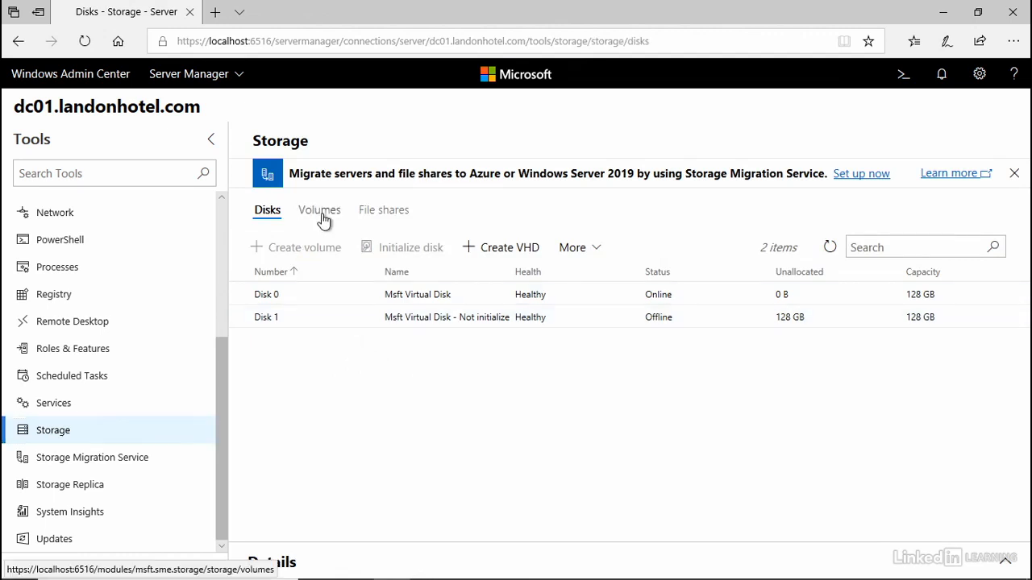
click(326, 216)
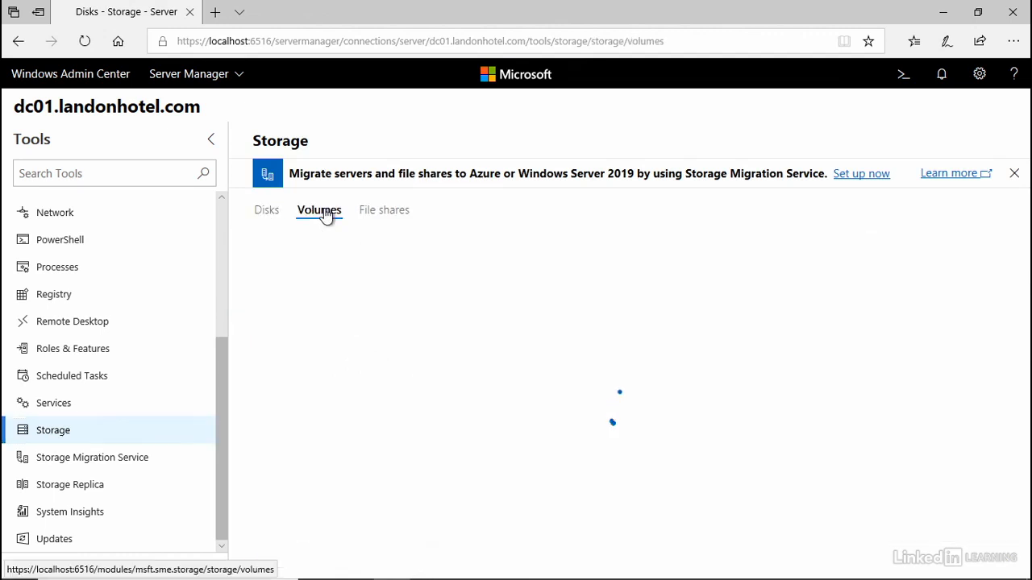
click(384, 217)
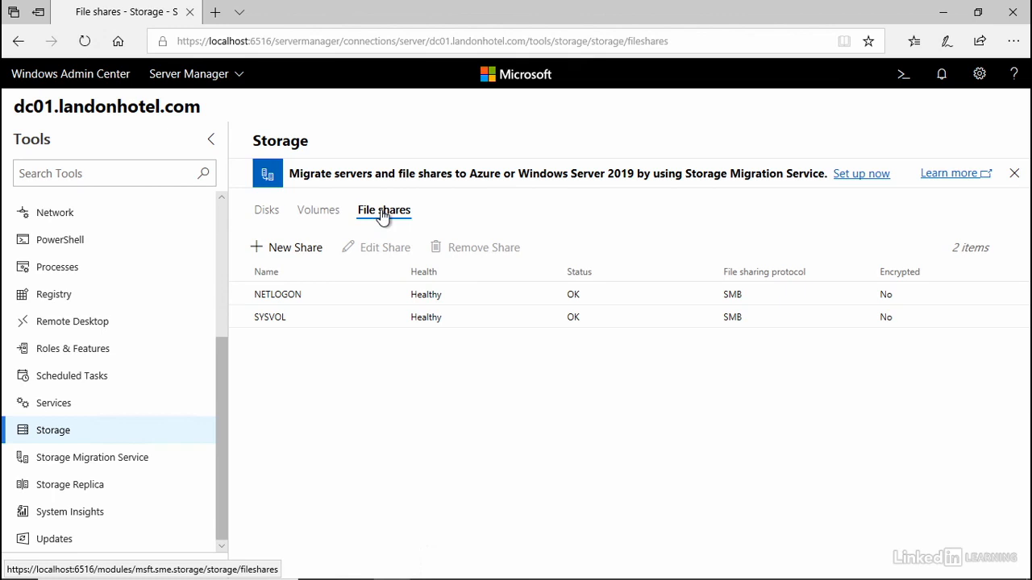
click(315, 214)
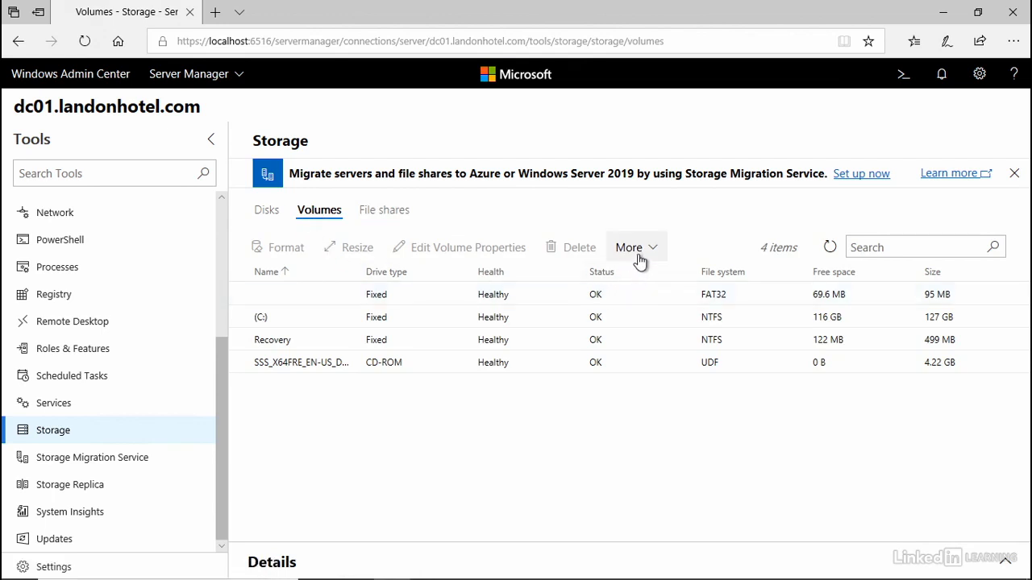
click(376, 319)
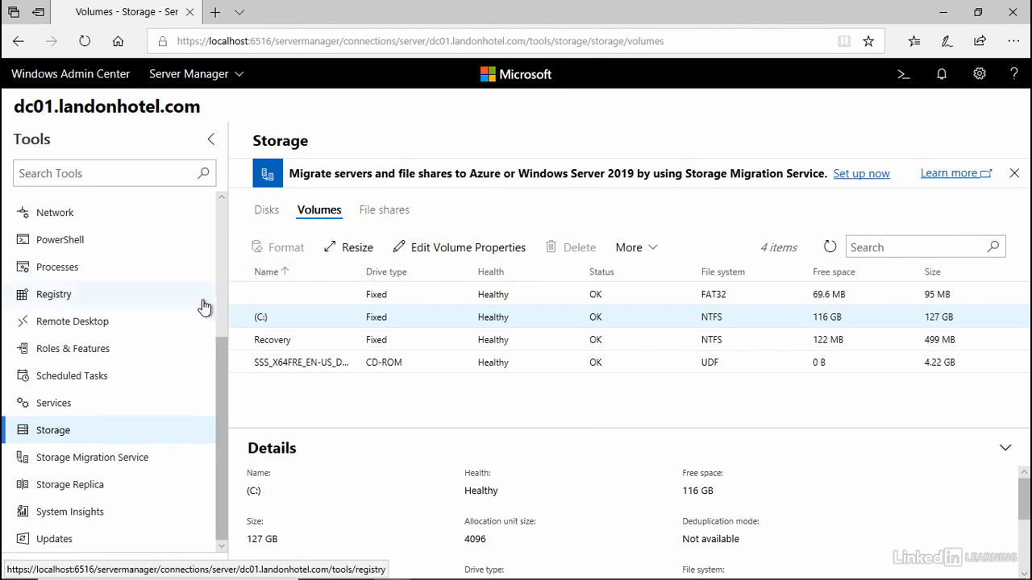
Open the Files tool for the server.
scroll(181, 312, up, 3)
scroll(180, 312, up, 3)
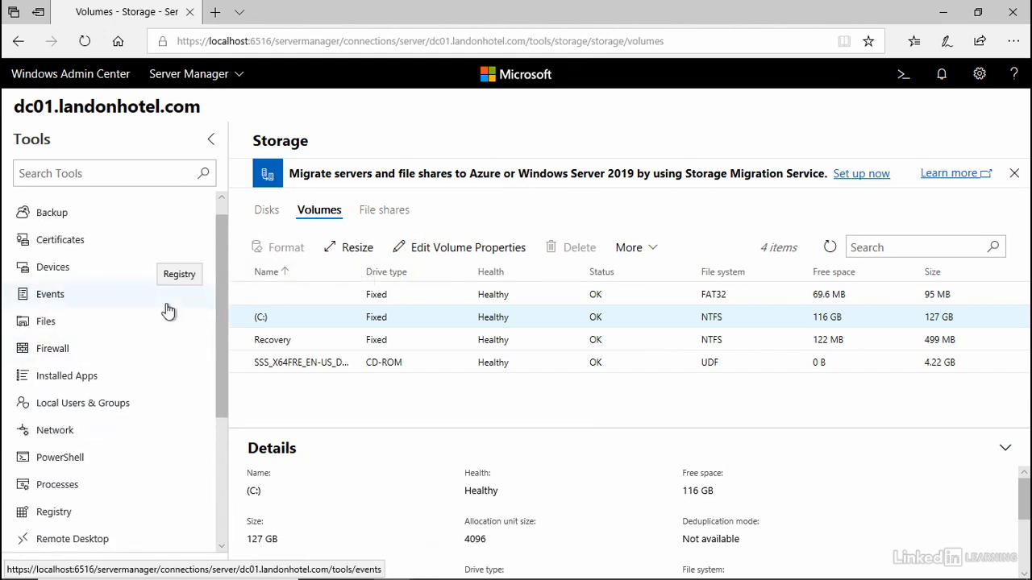
click(45, 323)
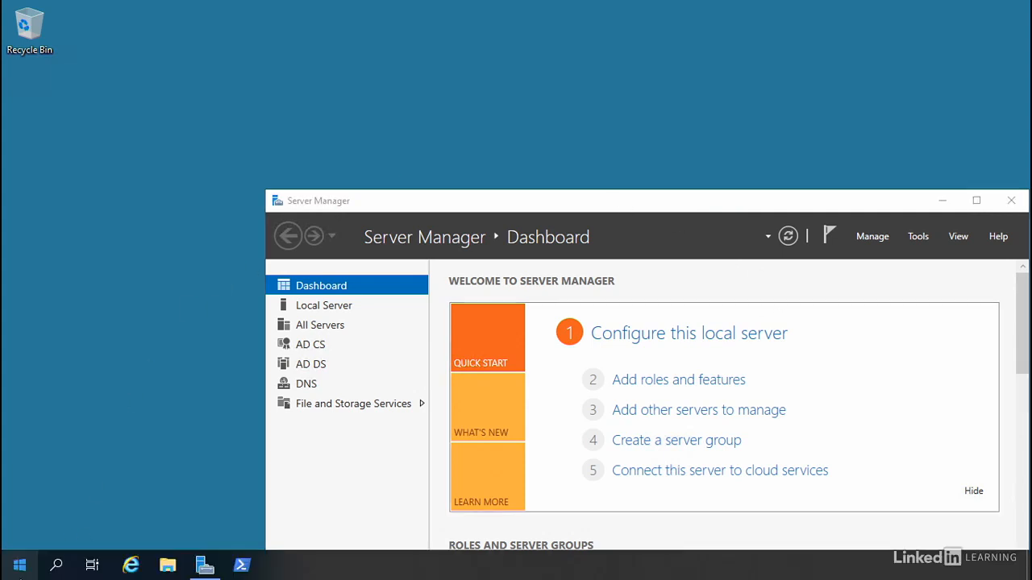
click(19, 565)
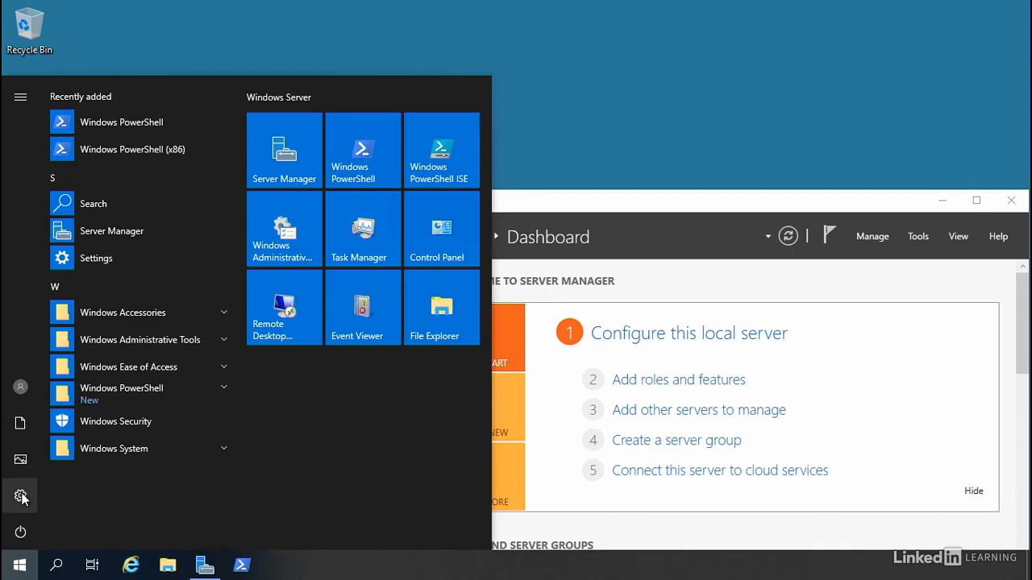
click(21, 496)
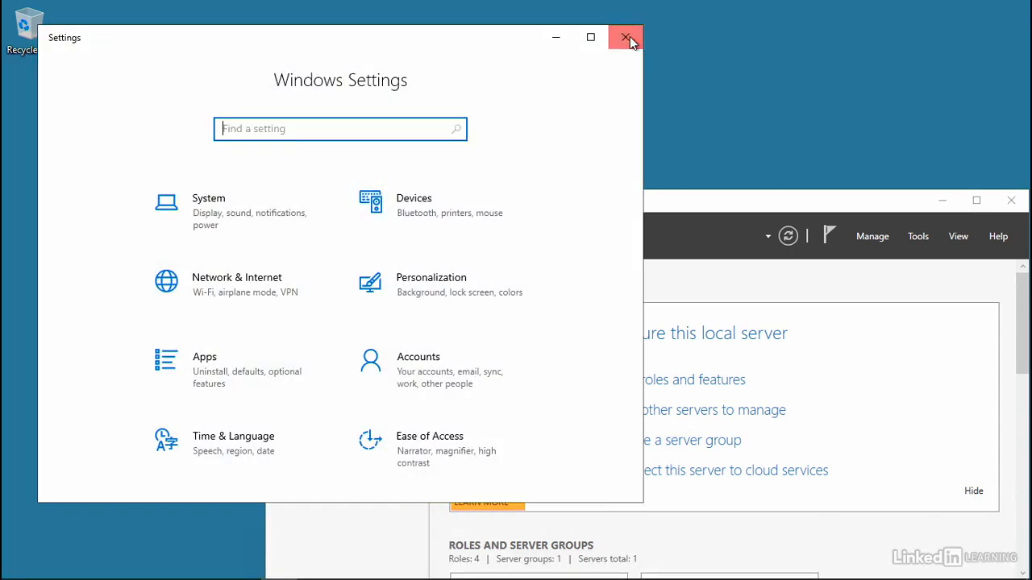
click(630, 38)
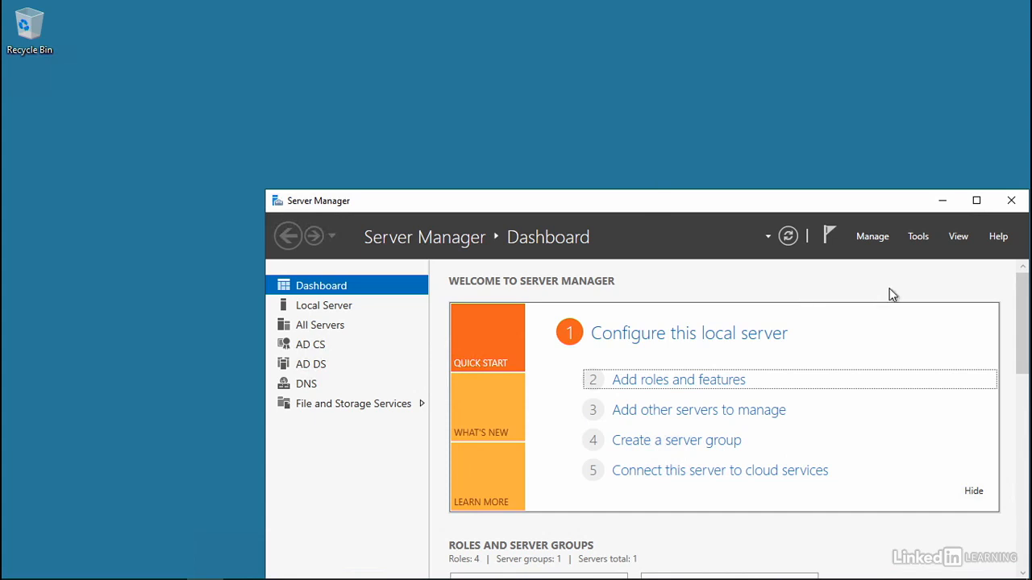
Launch Windows PowerShell as Administrator.
click(921, 237)
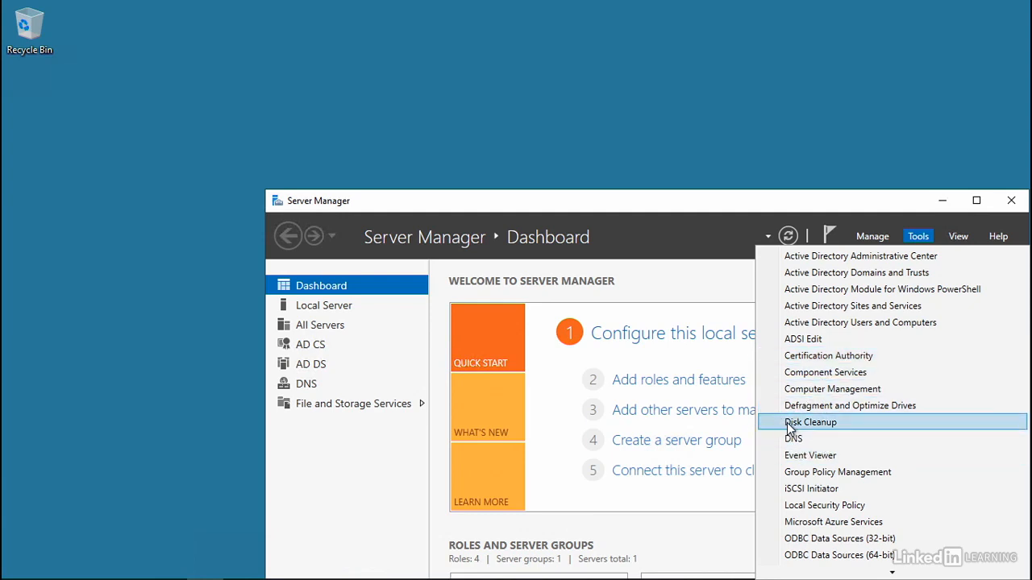
click(688, 206)
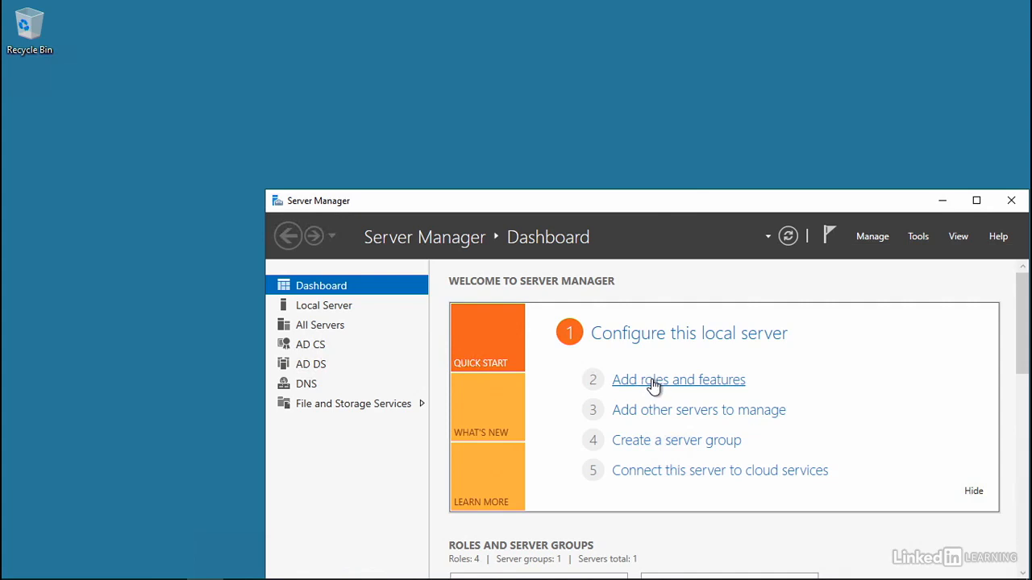
mouse_move(129, 573)
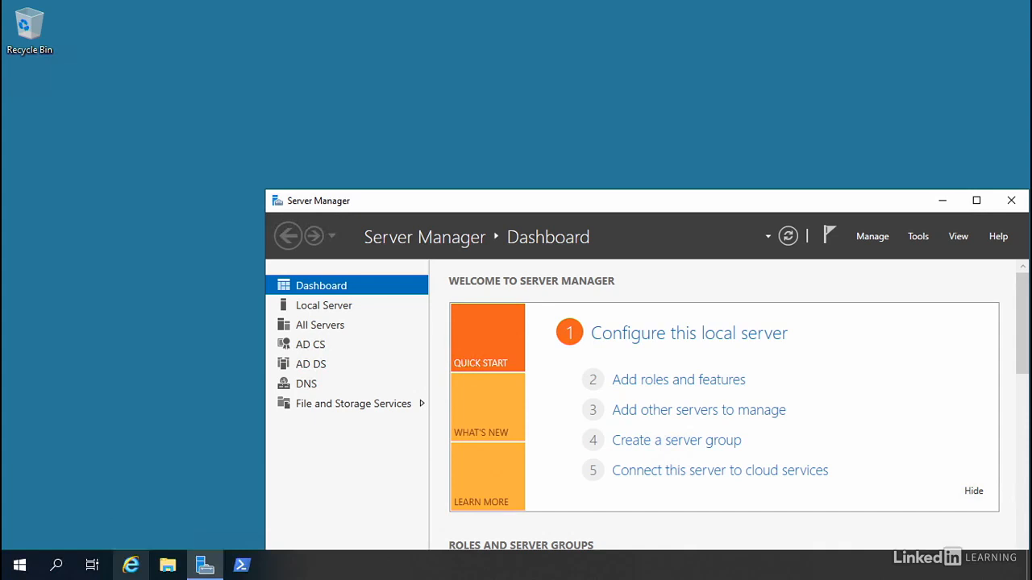
right_click(239, 566)
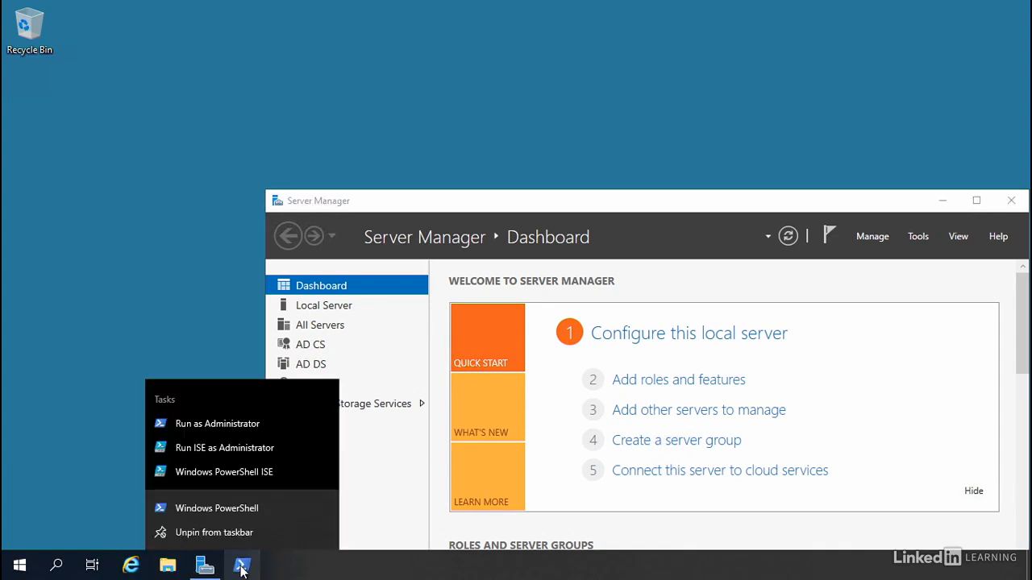
click(218, 425)
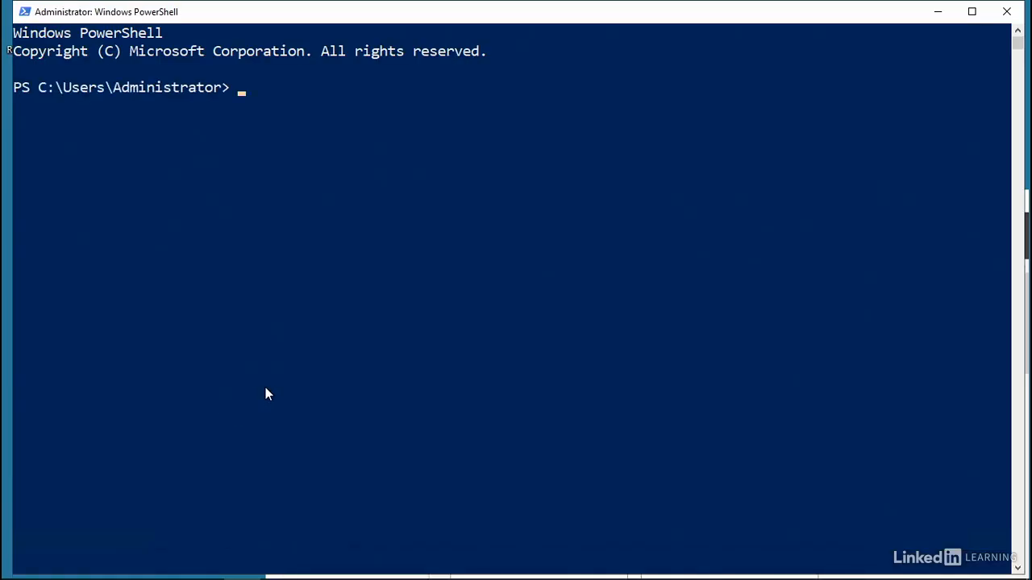
Compose the command Install-WindowsFeature DHCP -IncludeManagementTools, then close PowerShell without running it.
text(Install-Windows)
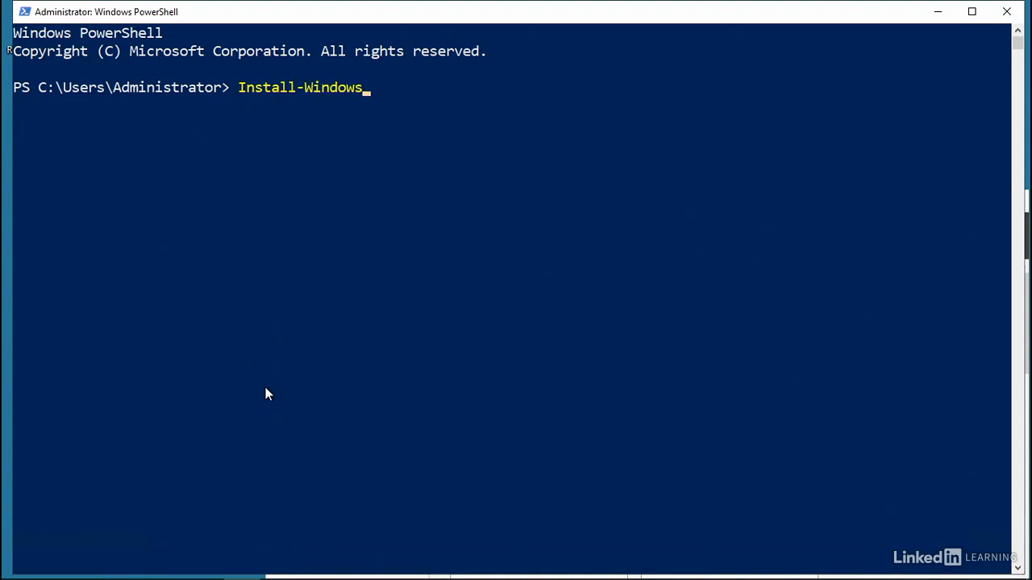
text(Feature DHCP)
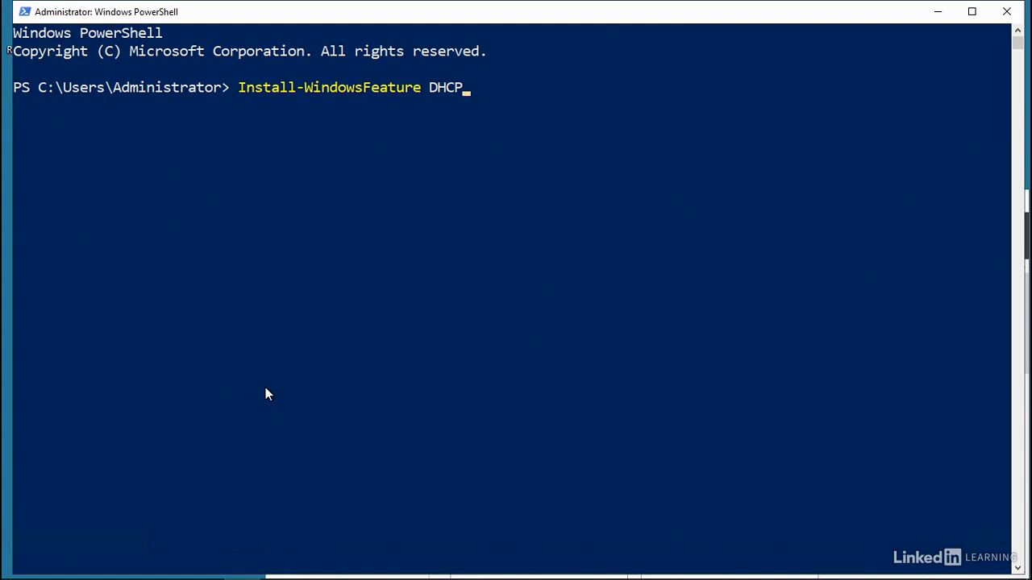
text(-IncludeManagementTools)
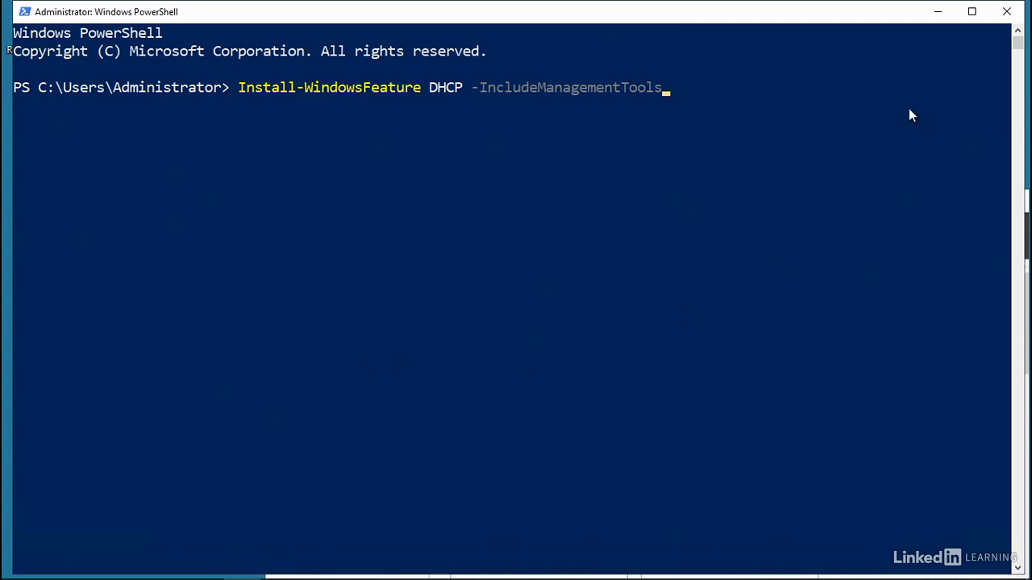
click(1008, 14)
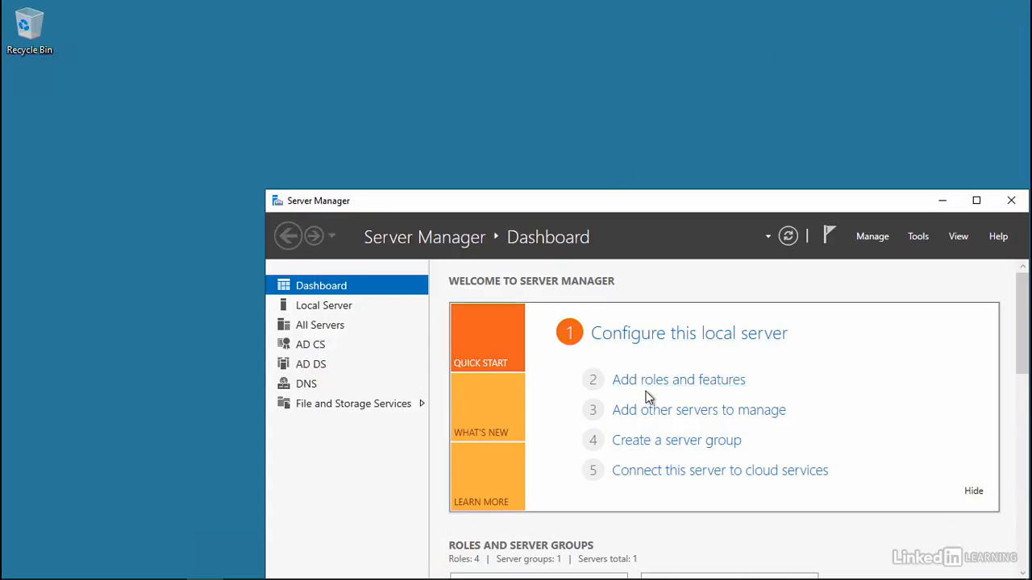
Start the Add Roles and Features wizard with a role-based installation on dc01.landonhotel.com, advancing to feature selection.
click(701, 390)
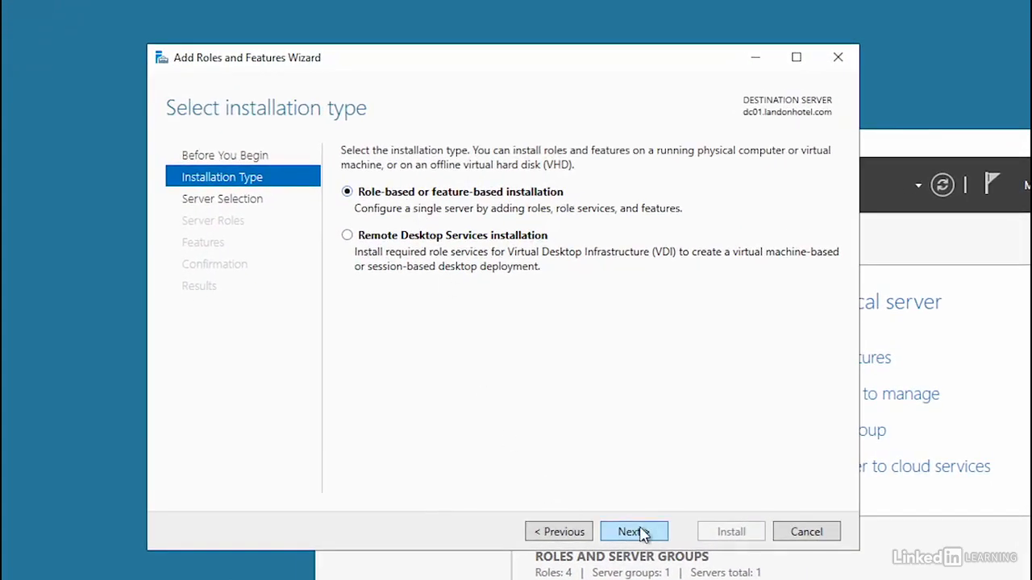
click(643, 533)
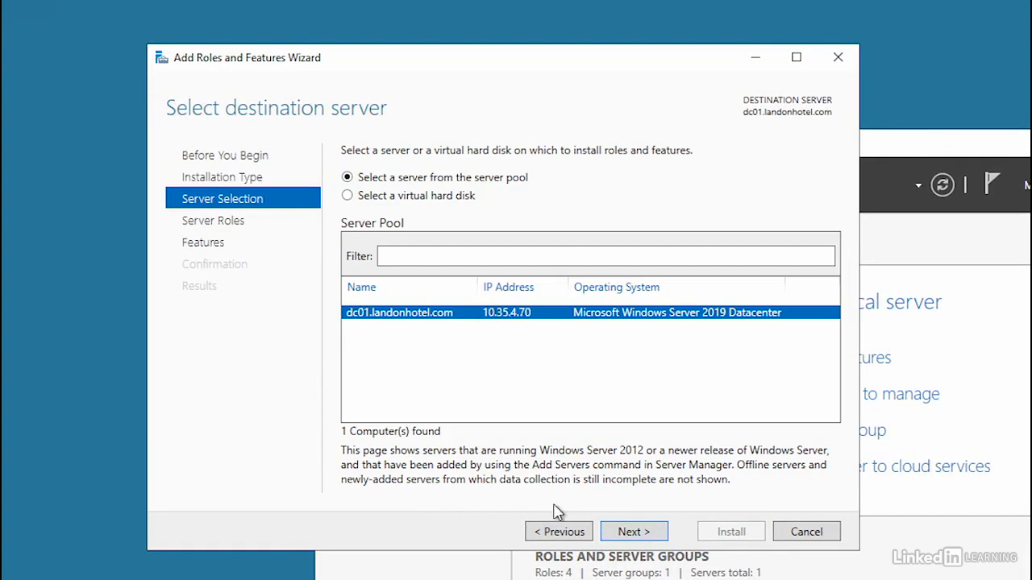
click(634, 534)
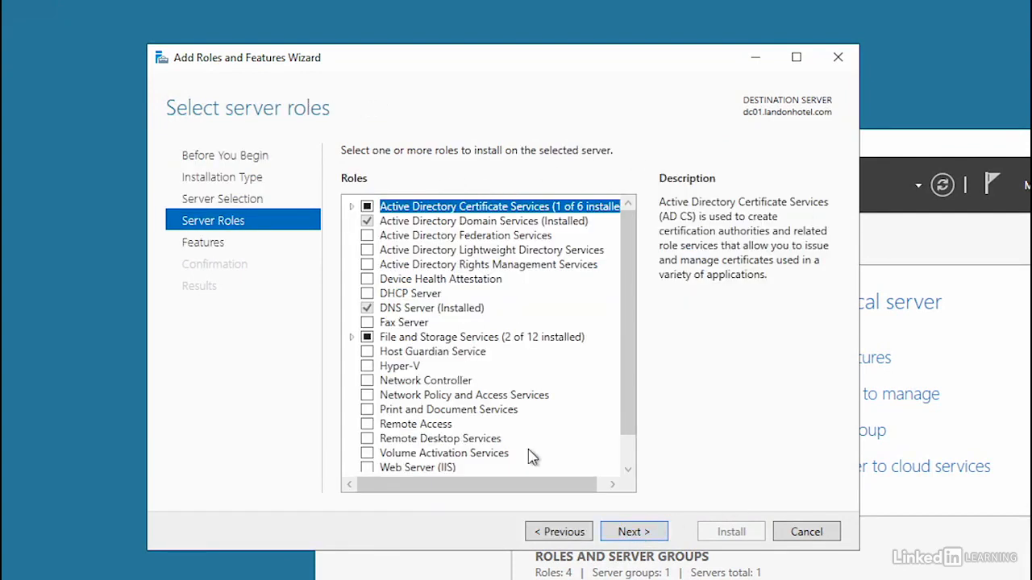
click(631, 533)
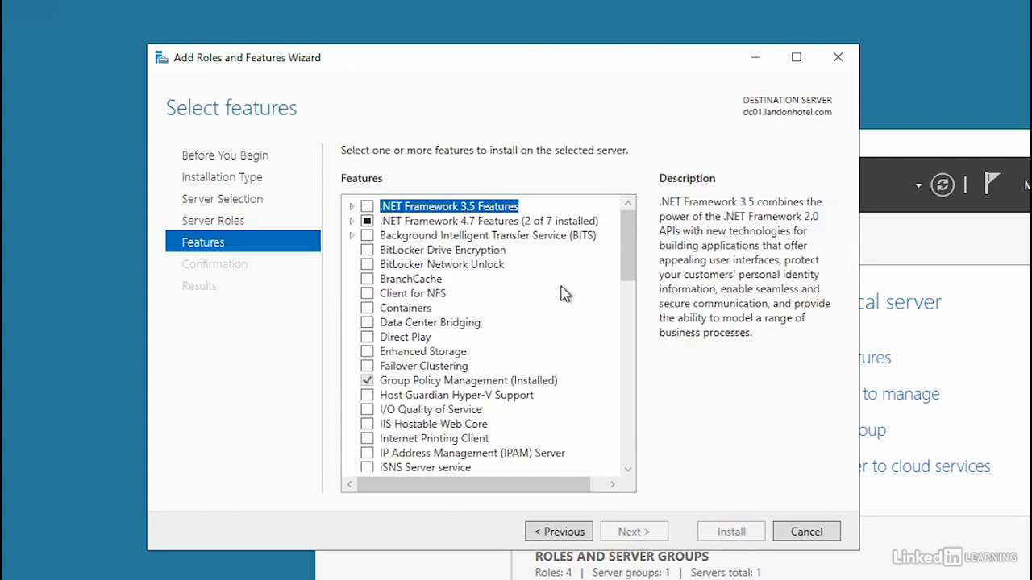
Select DHCP Server Tools under Remote Server Administration Tools > Role Administration Tools.
scroll(539, 250, down, 4)
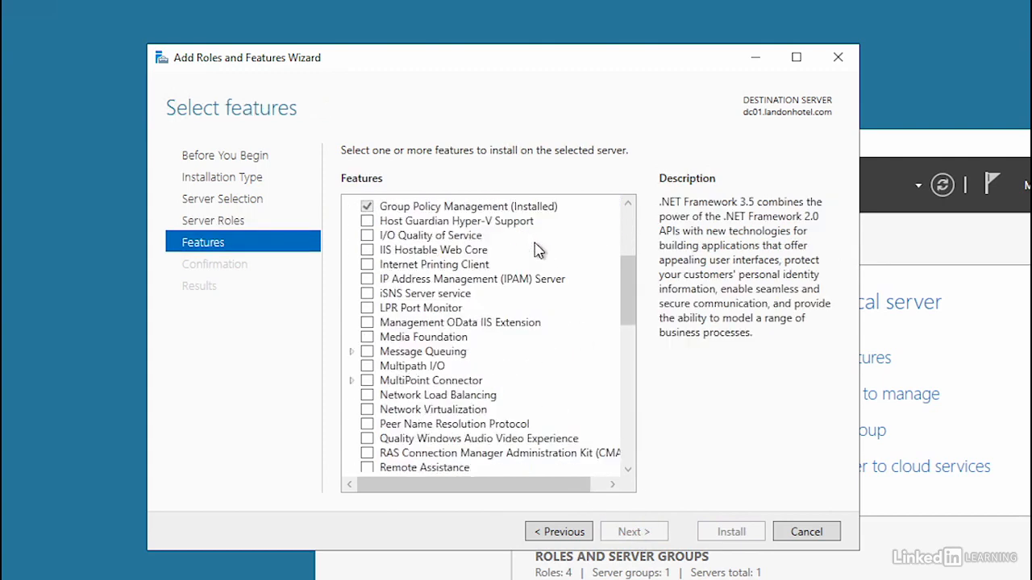
scroll(536, 246, down, 5)
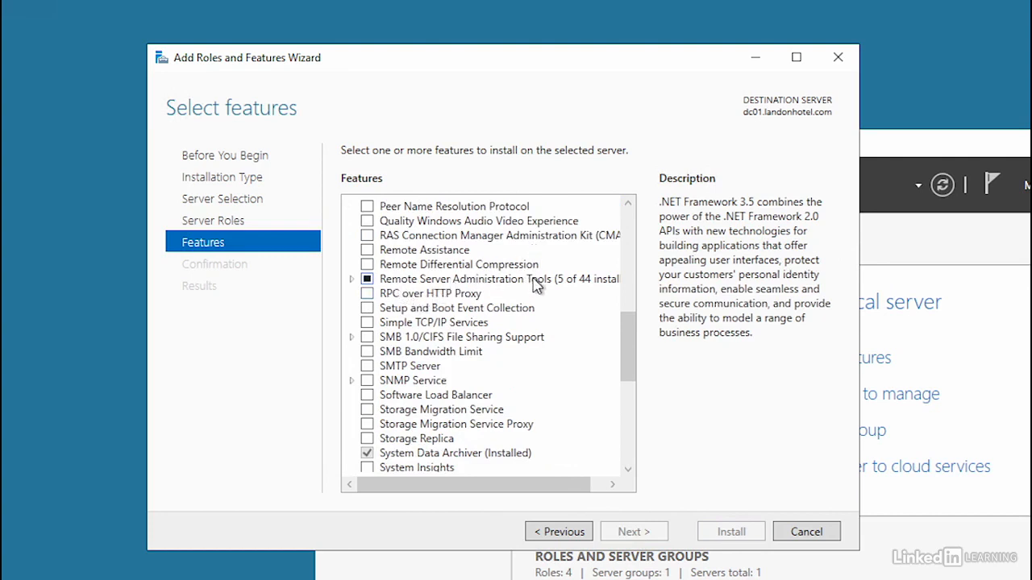
double_click(425, 279)
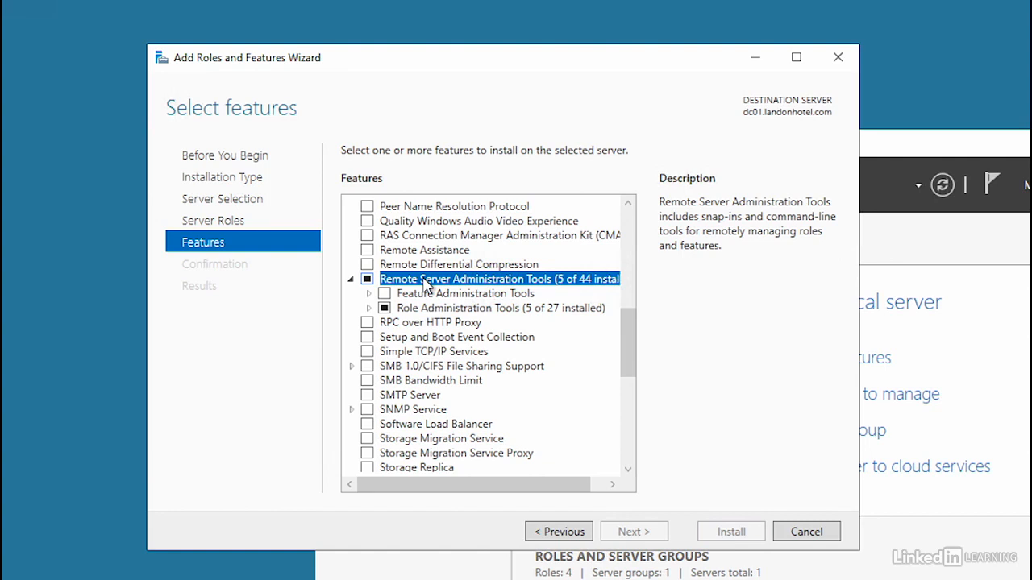
click(369, 308)
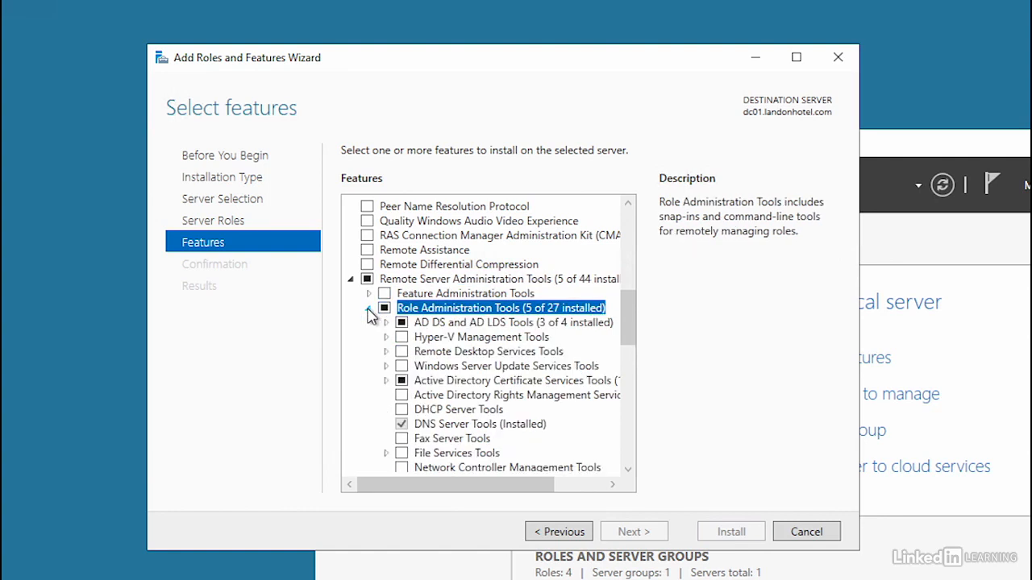
click(402, 410)
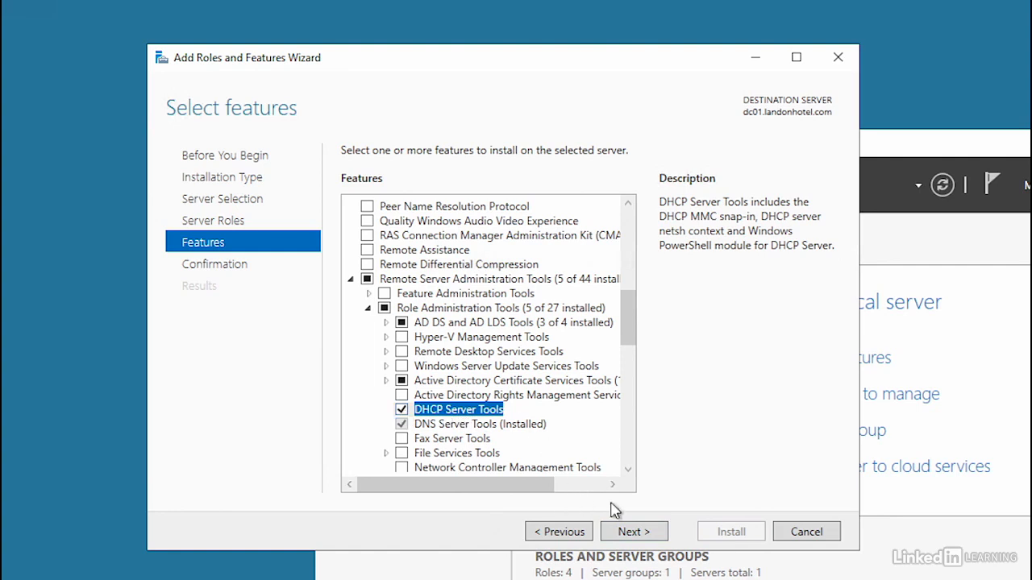
Install the selected DHCP Server Tools feature and close the wizard.
click(636, 531)
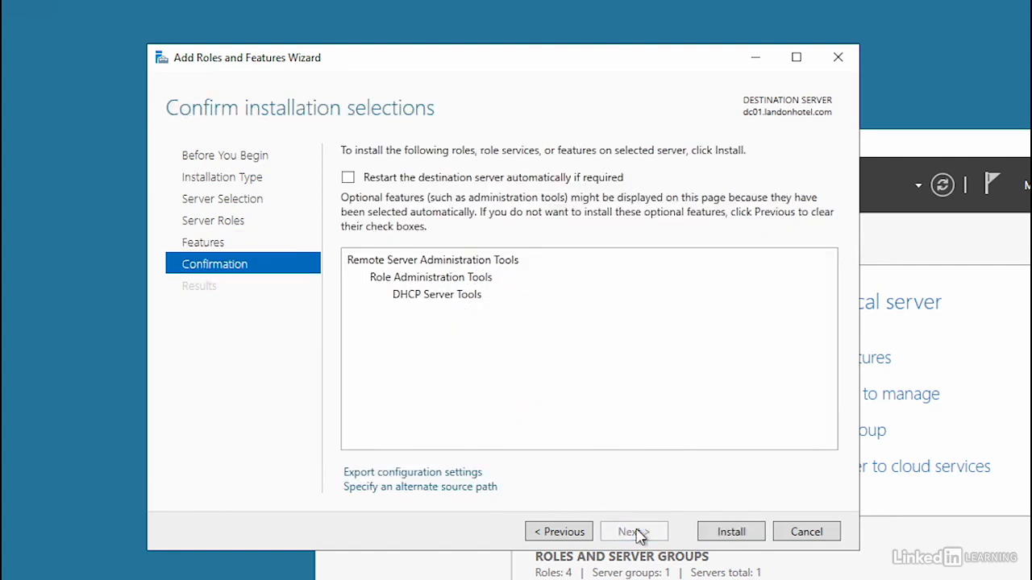
click(734, 532)
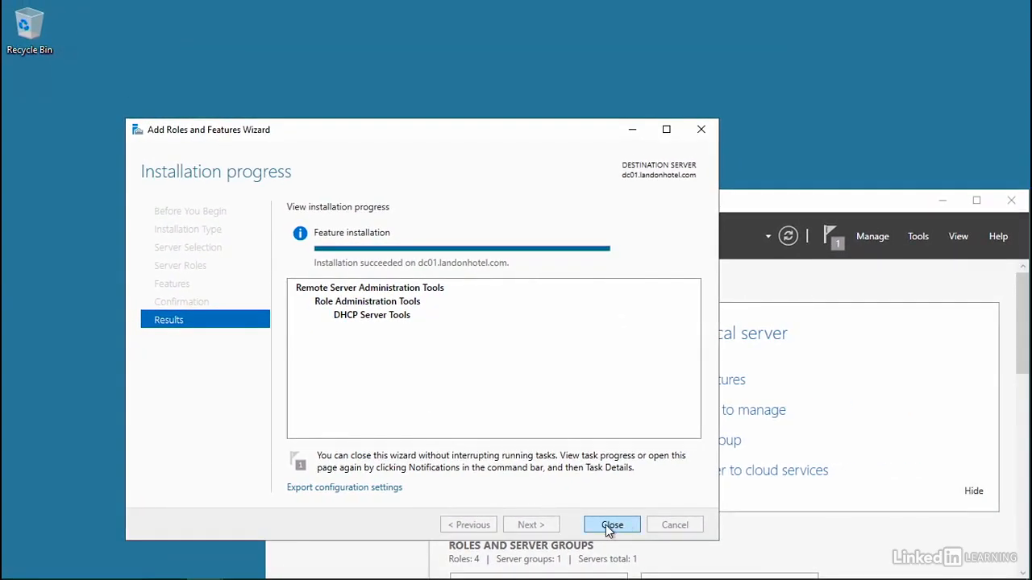
click(610, 526)
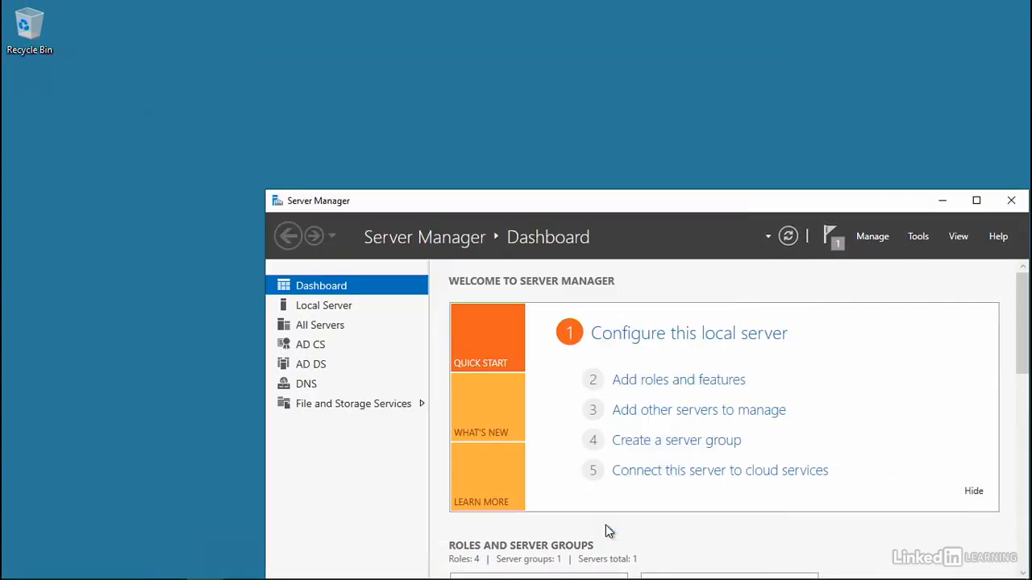
Open the DHCP console from Server Manager and add the authorized server srv3.landonhotel.com to it.
click(918, 236)
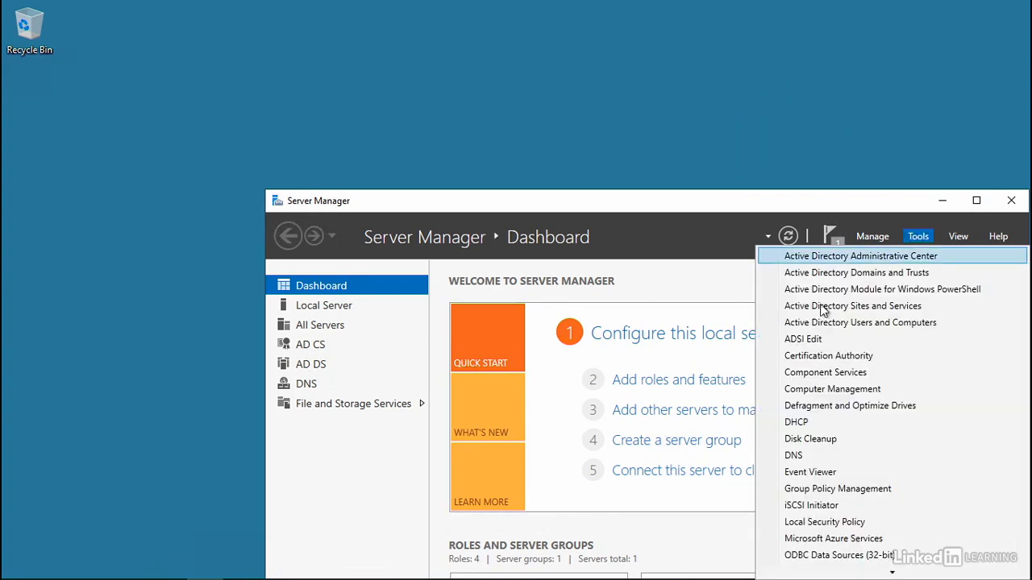
click(799, 423)
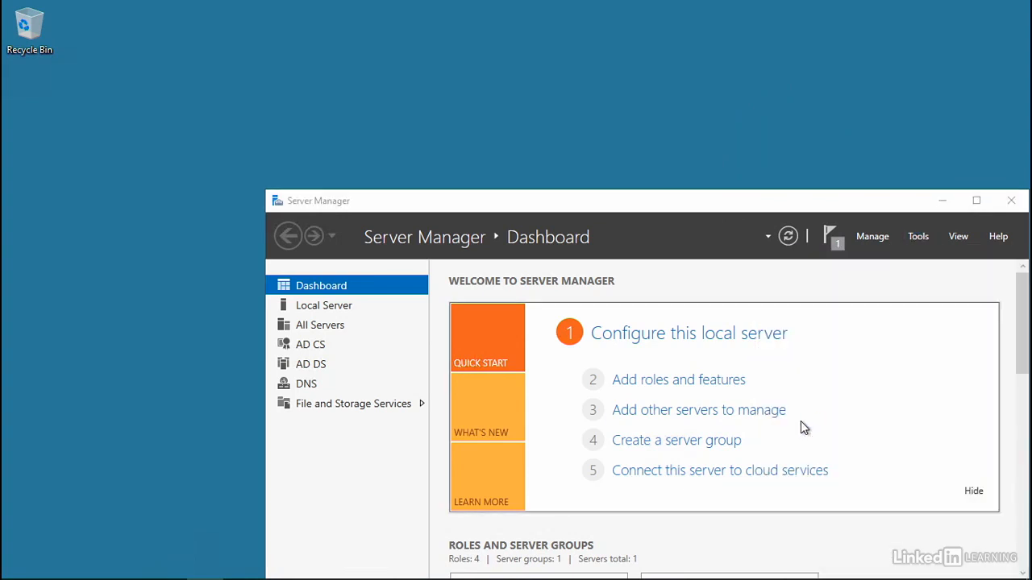
right_click(87, 122)
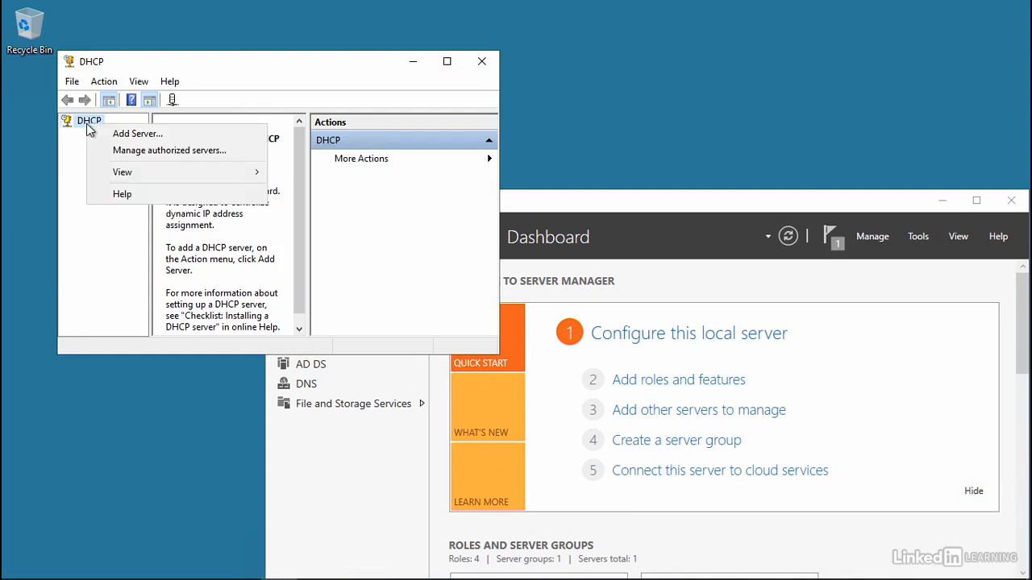
click(209, 154)
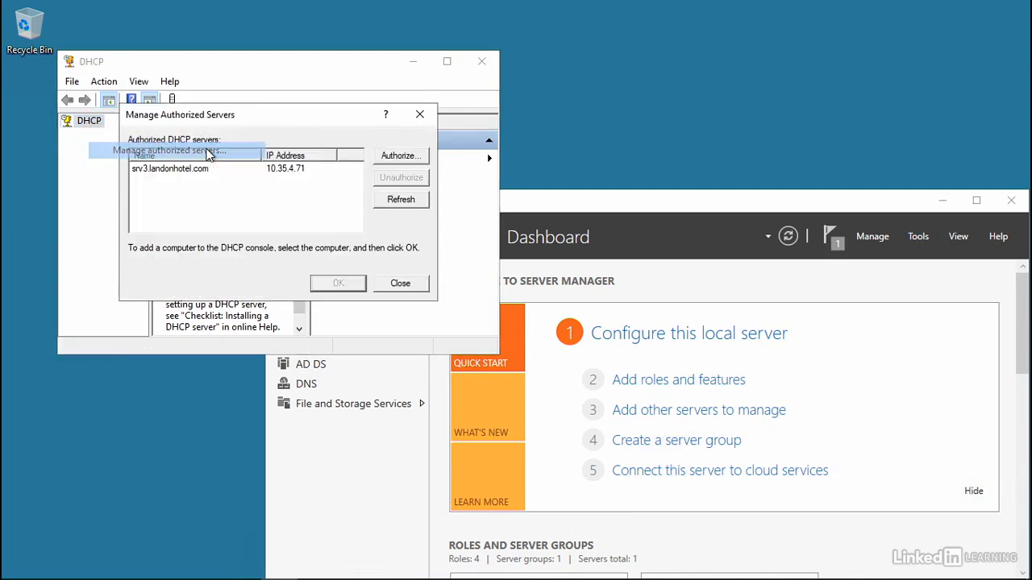
click(173, 169)
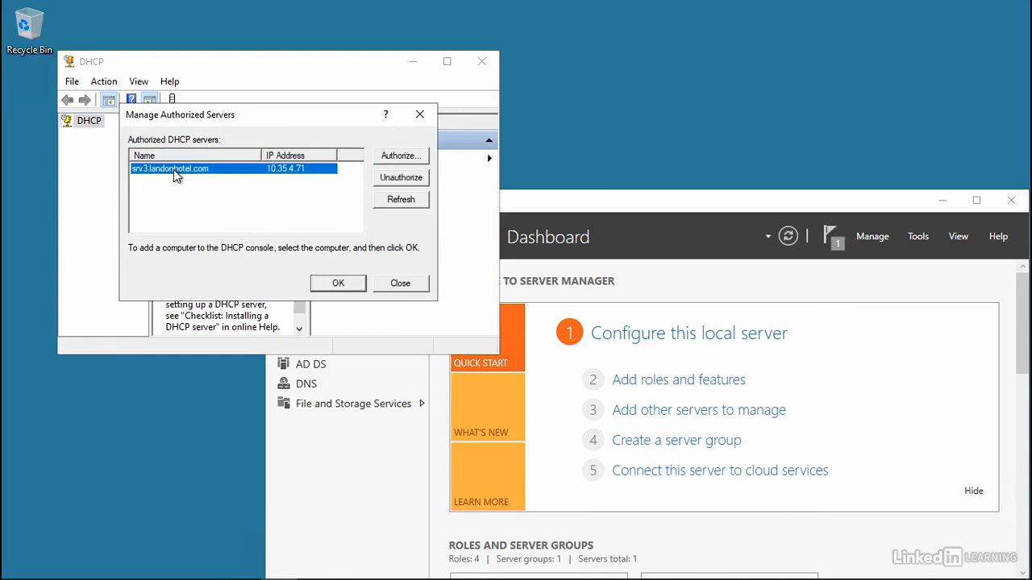
click(342, 284)
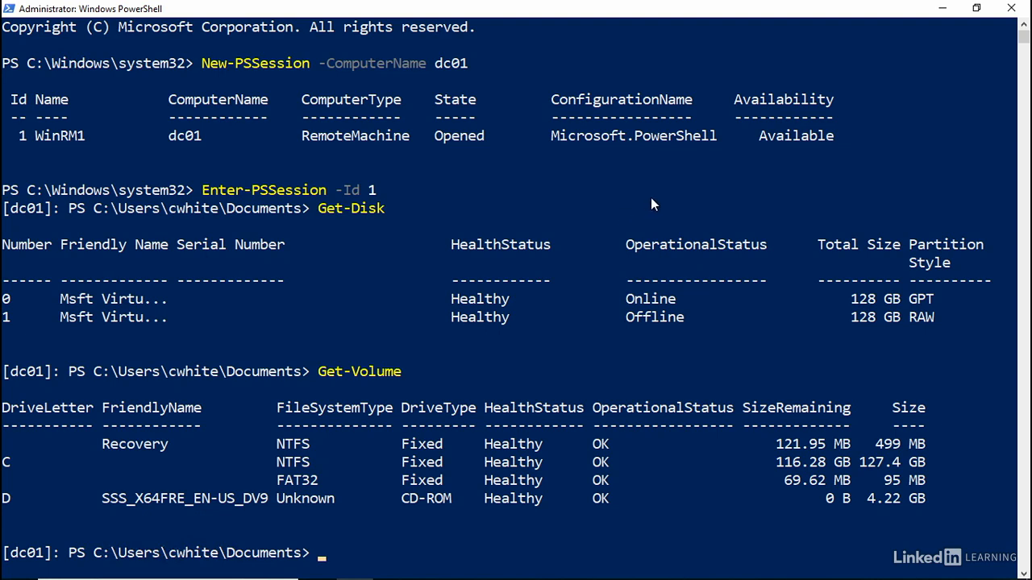
Close PowerShell, open Edge, and go to the Download Remote Server Administration Tools for Windows 10 page.
click(1012, 9)
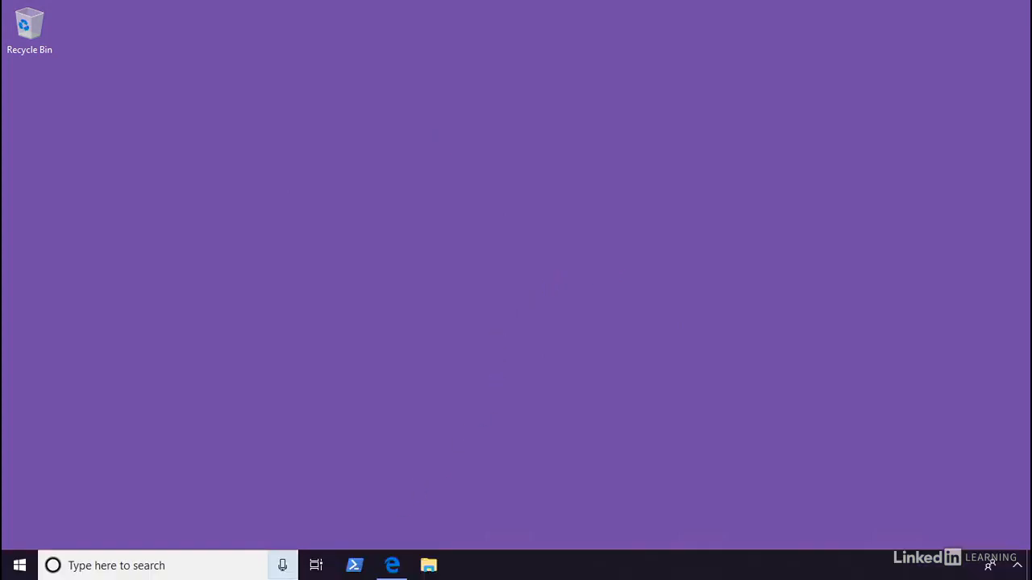
click(392, 565)
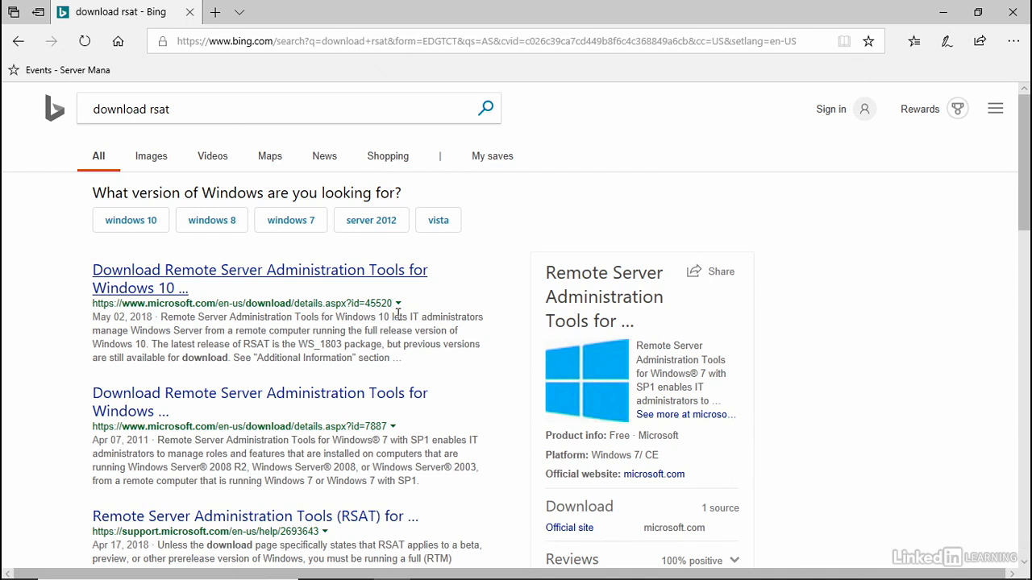
click(184, 275)
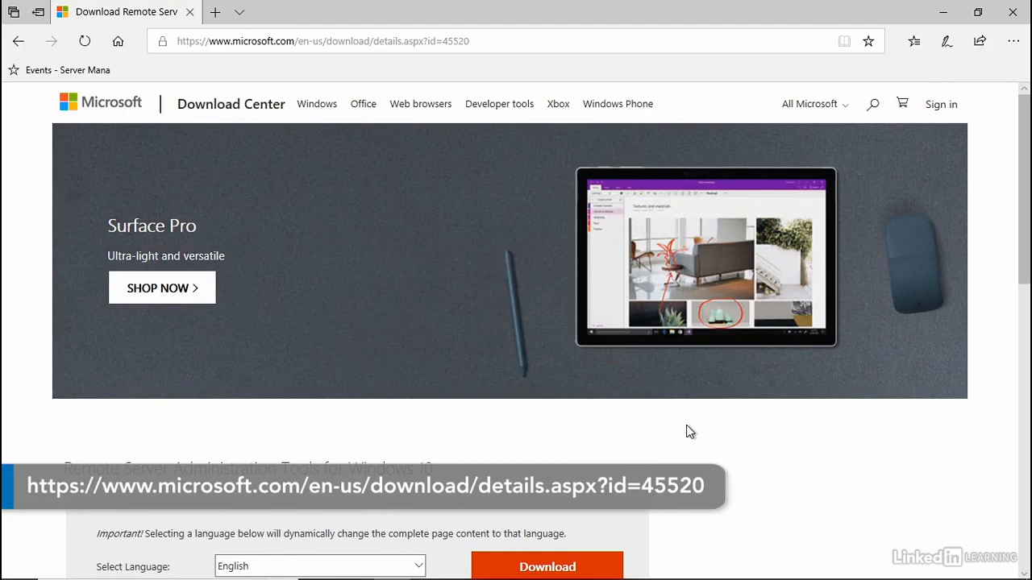
Start the download and choose the WindowsTH-RSAT_WS_1803-x64.msu file.
scroll(686, 431, down, 5)
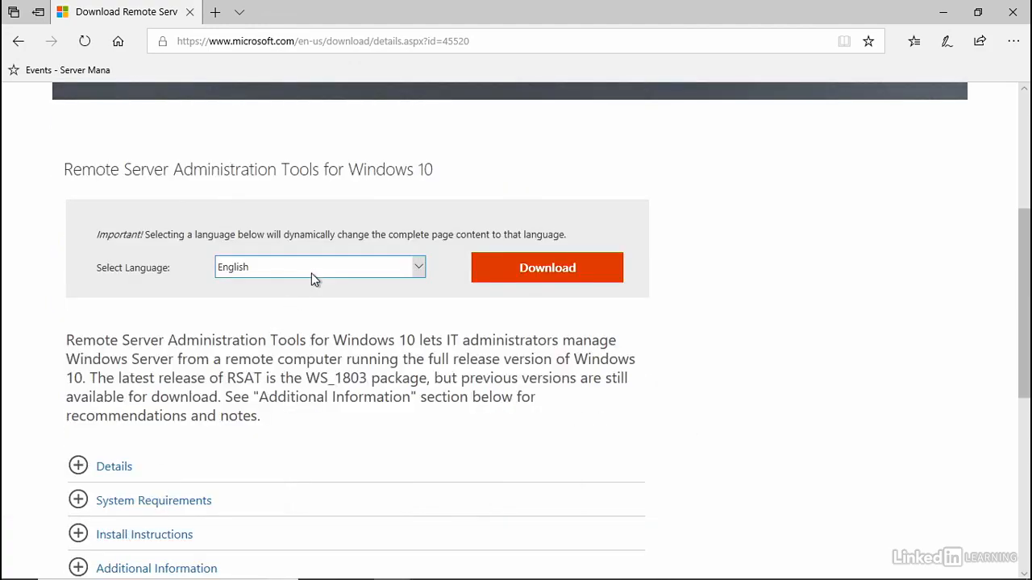
click(562, 280)
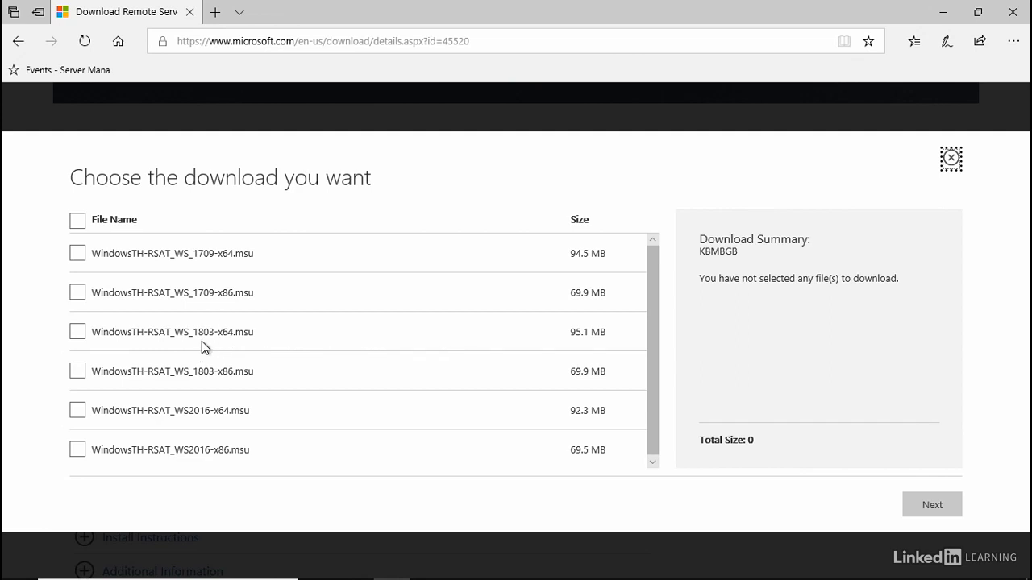
click(79, 332)
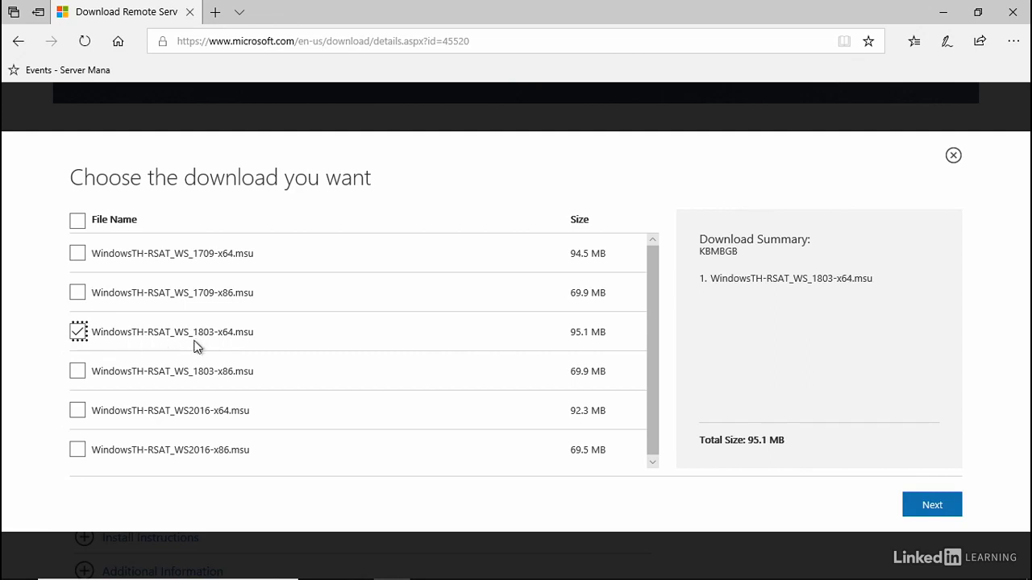
click(932, 503)
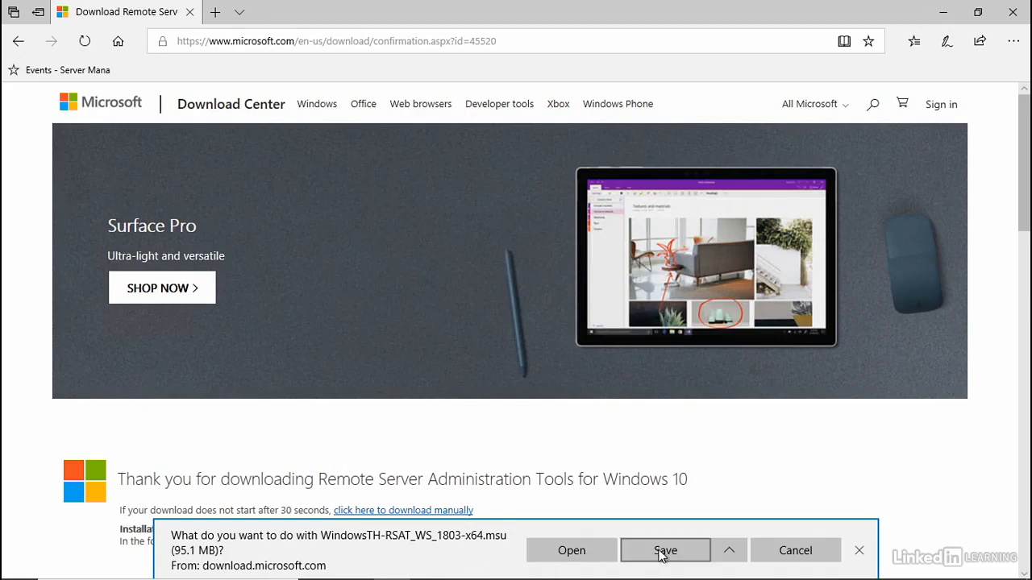
Save the WindowsTH-RSAT_WS_1803-x64 package to the Desktop and close the browser.
click(728, 550)
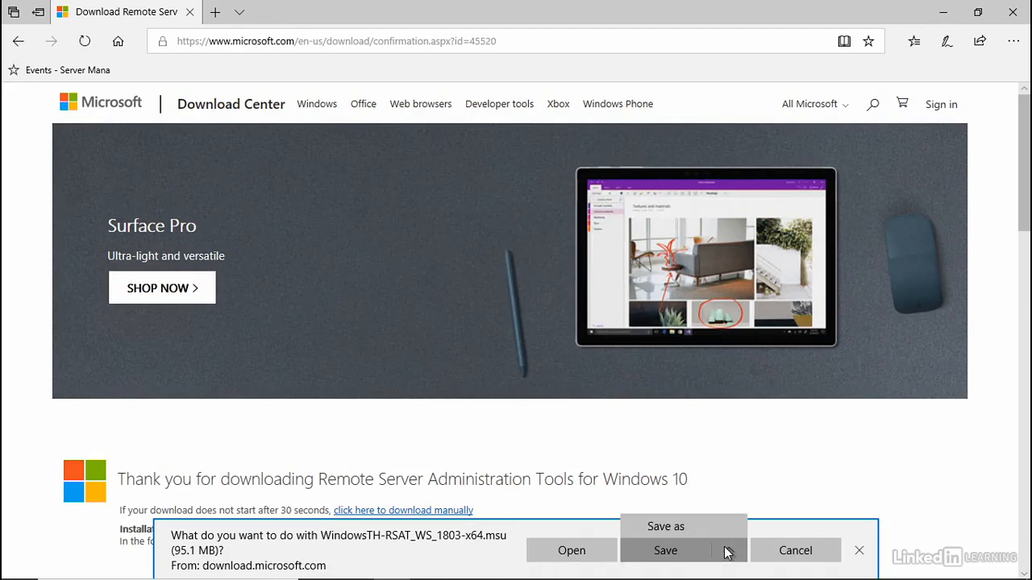
click(662, 527)
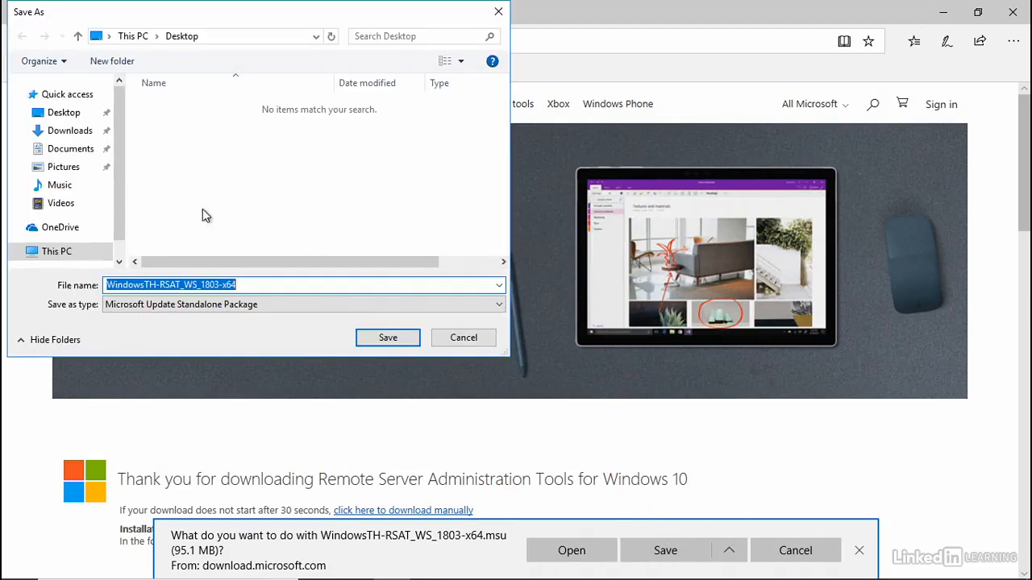
click(387, 339)
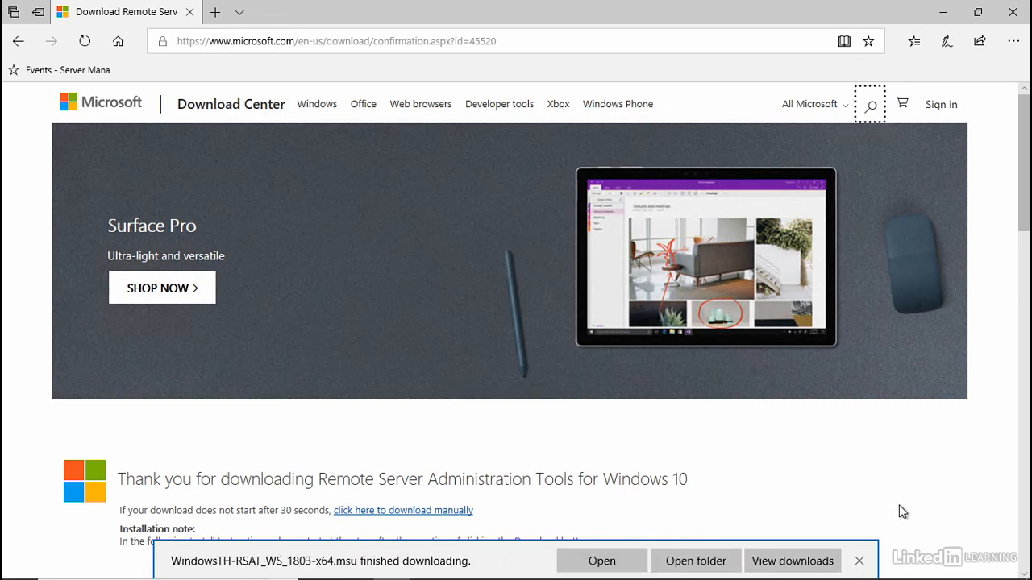
click(1012, 12)
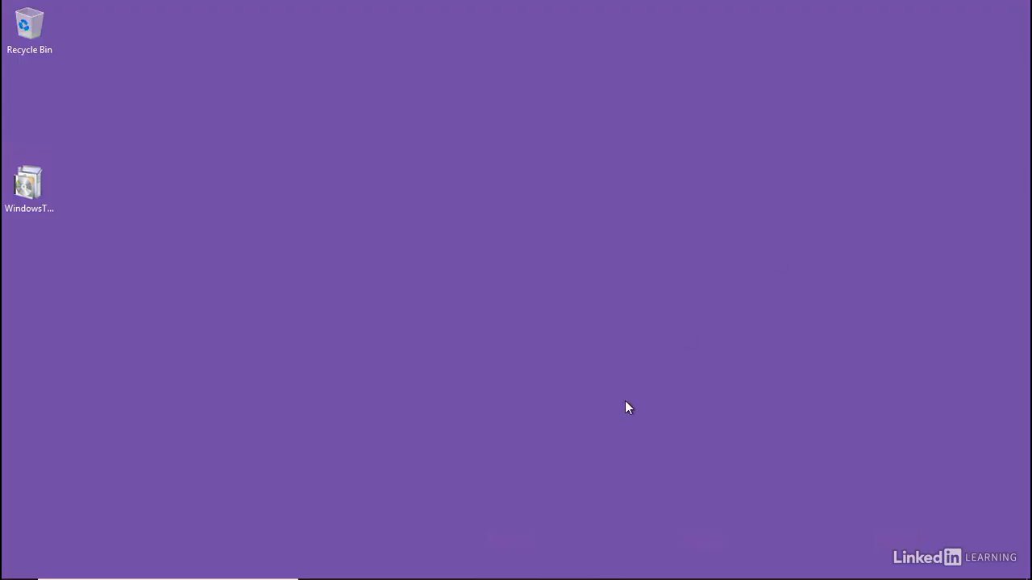
Run the RSAT update package from the Desktop, accept the license terms, and close the installer when done.
double_click(28, 185)
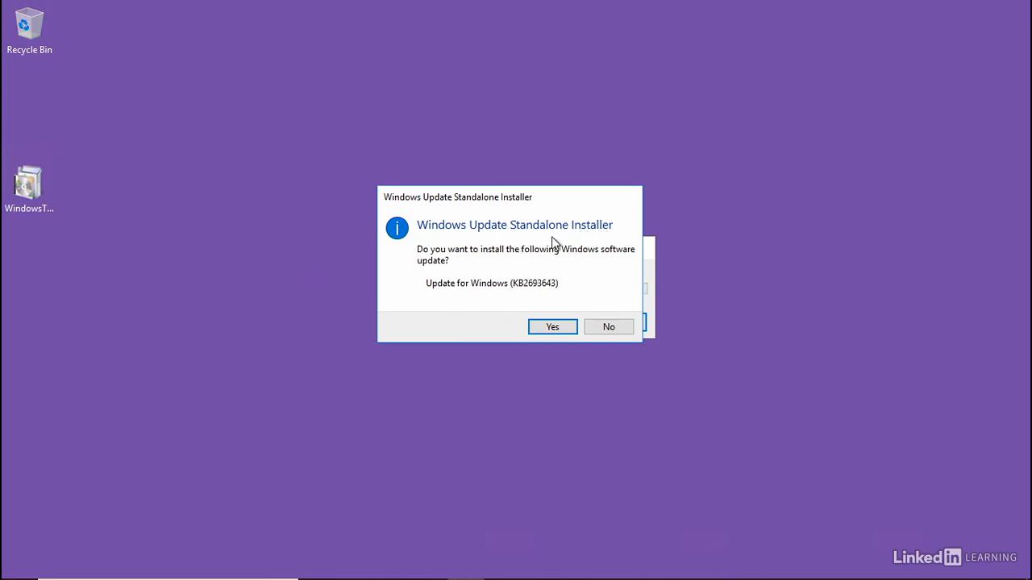
click(565, 328)
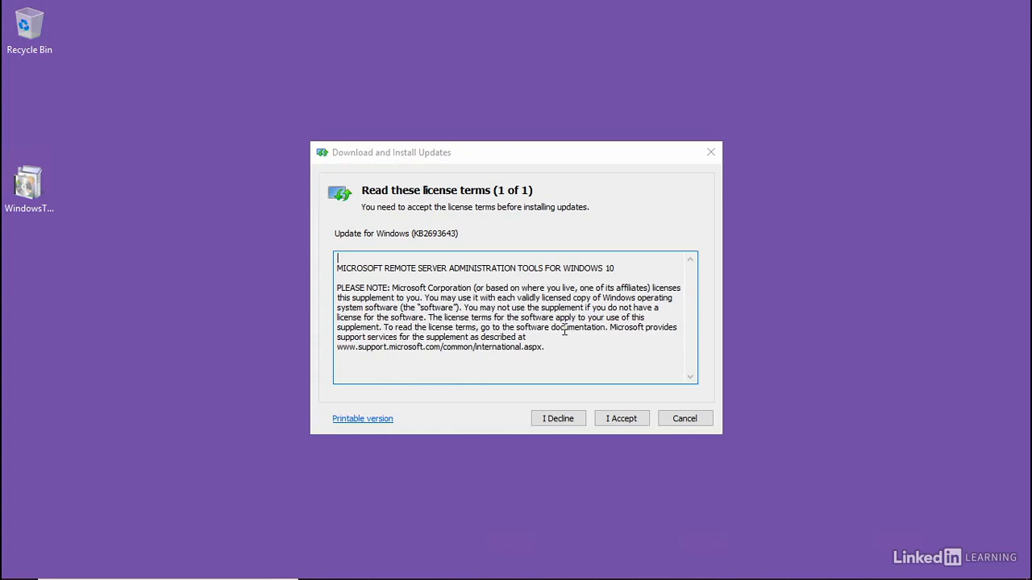
click(626, 419)
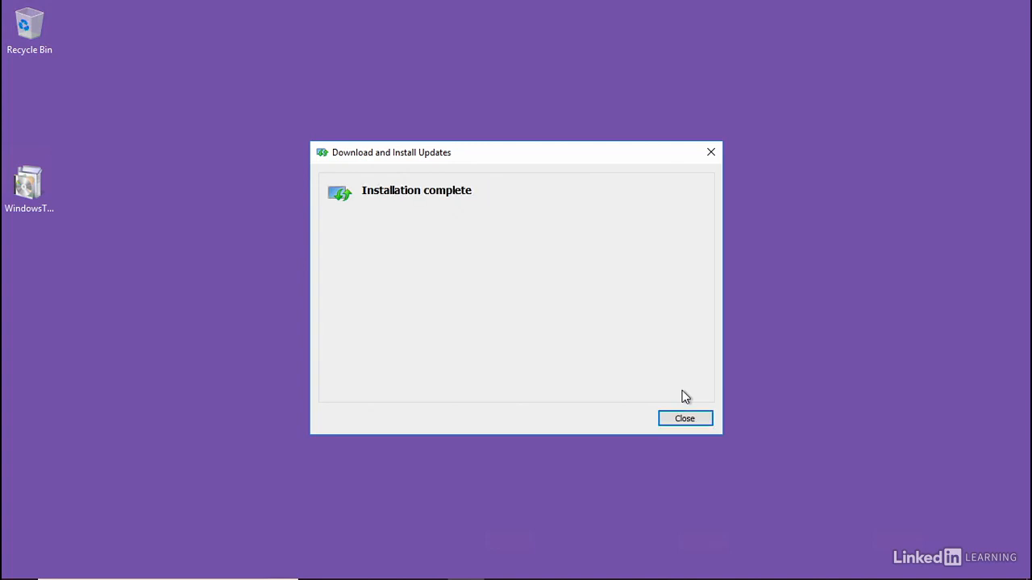
click(707, 424)
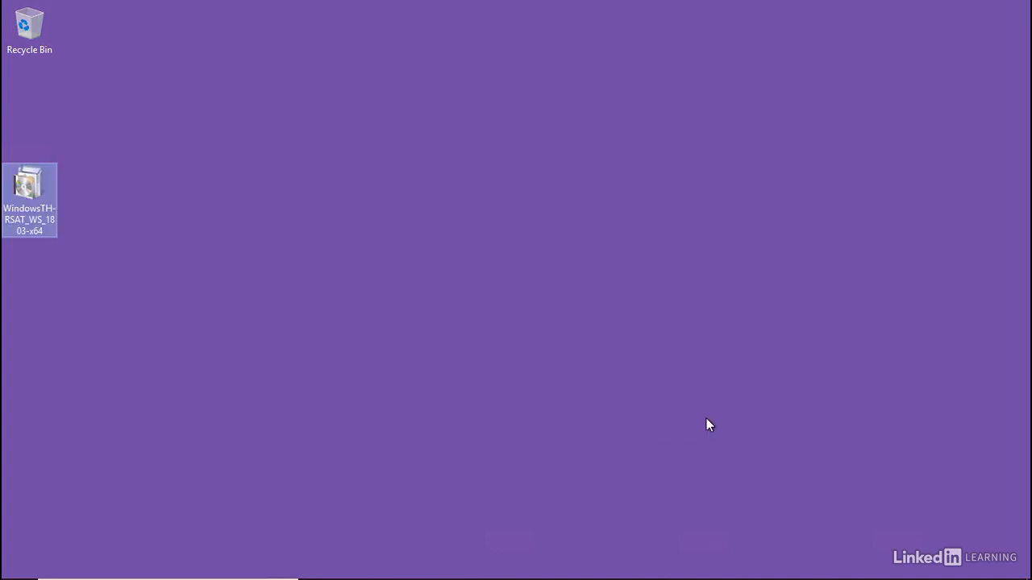
Browse the Windows Administrative Tools folder in the Start menu for the newly installed DHCP tool.
click(21, 567)
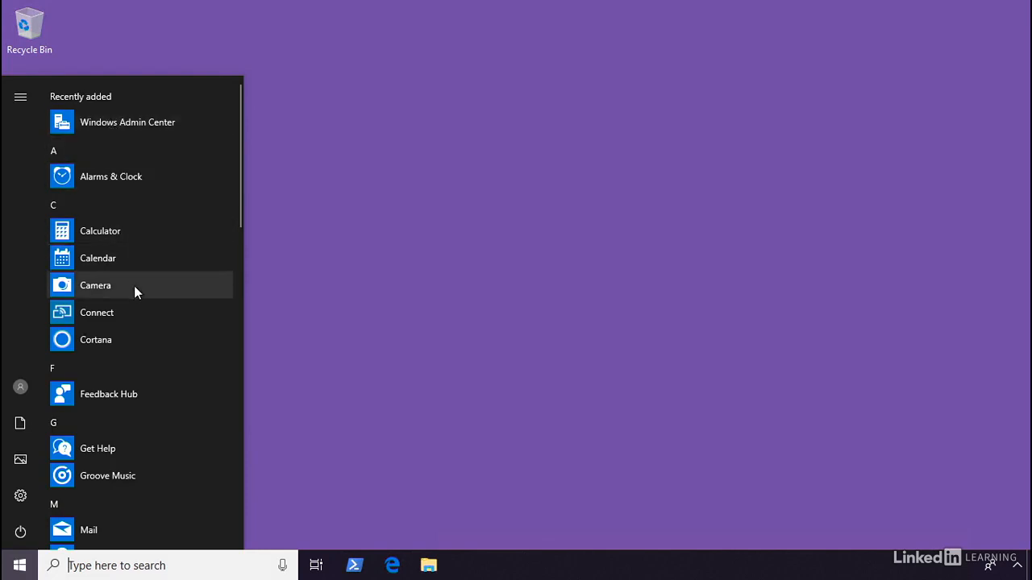
scroll(133, 290, down, 3)
scroll(126, 295, down, 8)
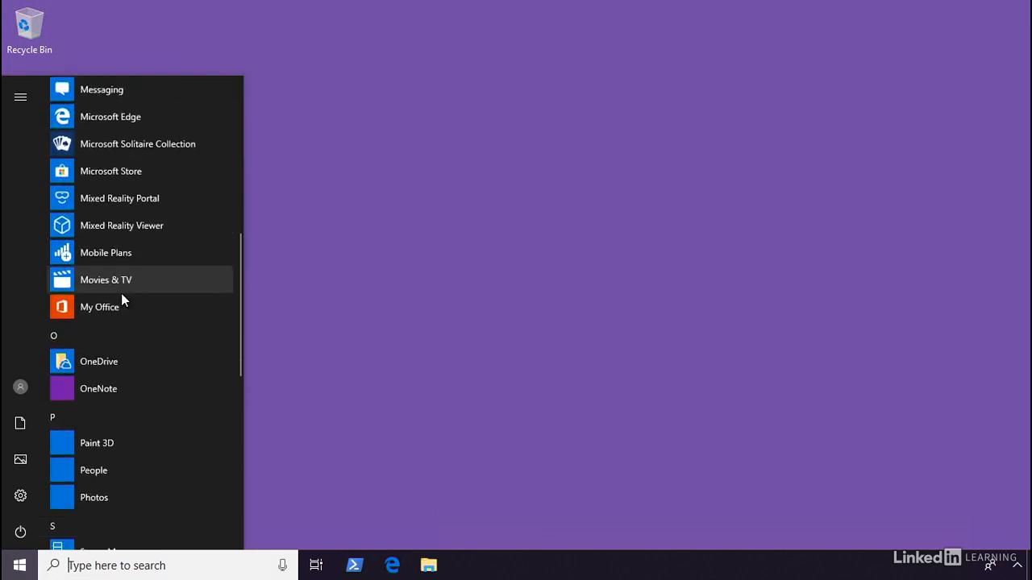
scroll(117, 300, down, 2)
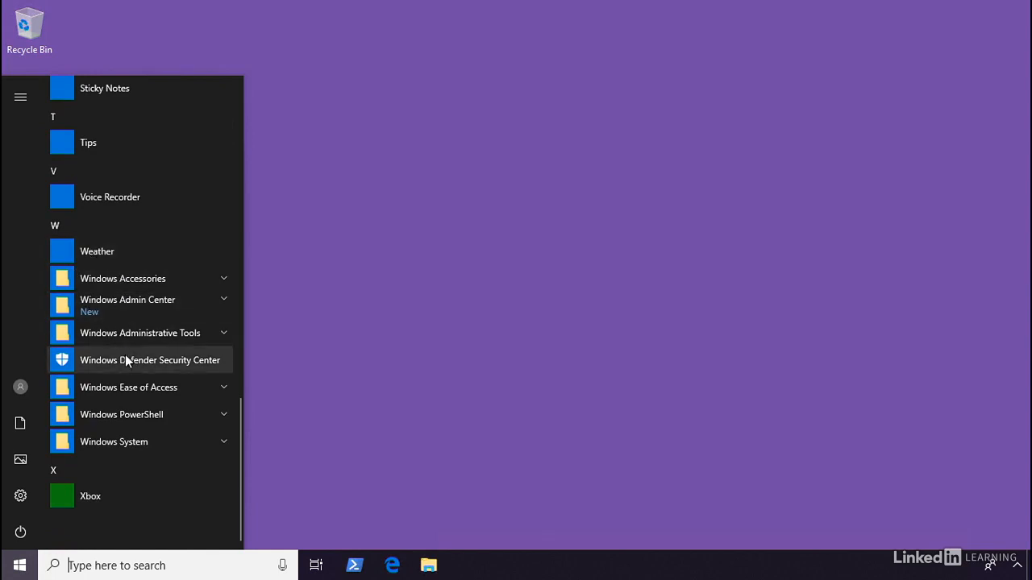
click(223, 335)
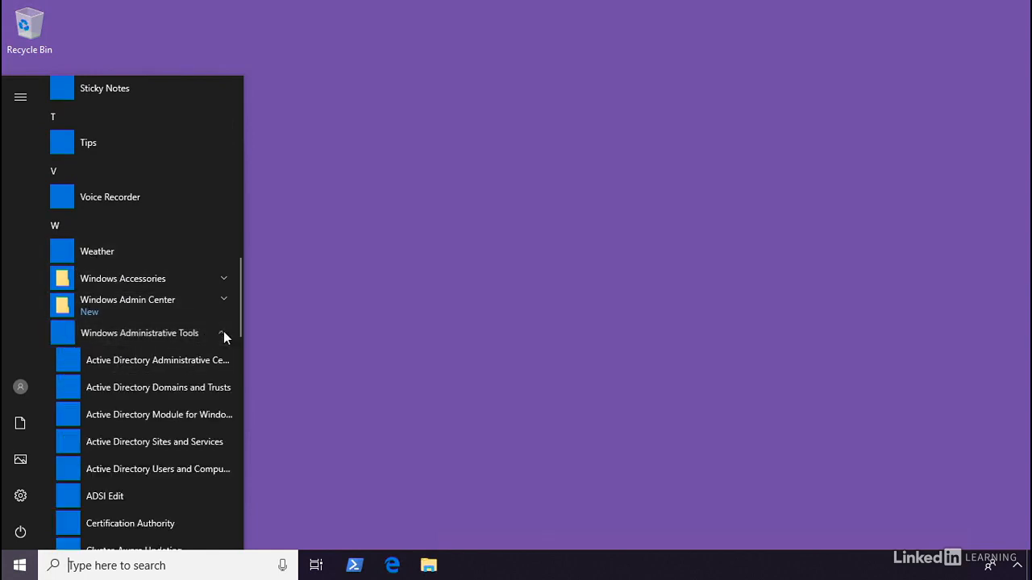
scroll(154, 364, down, 3)
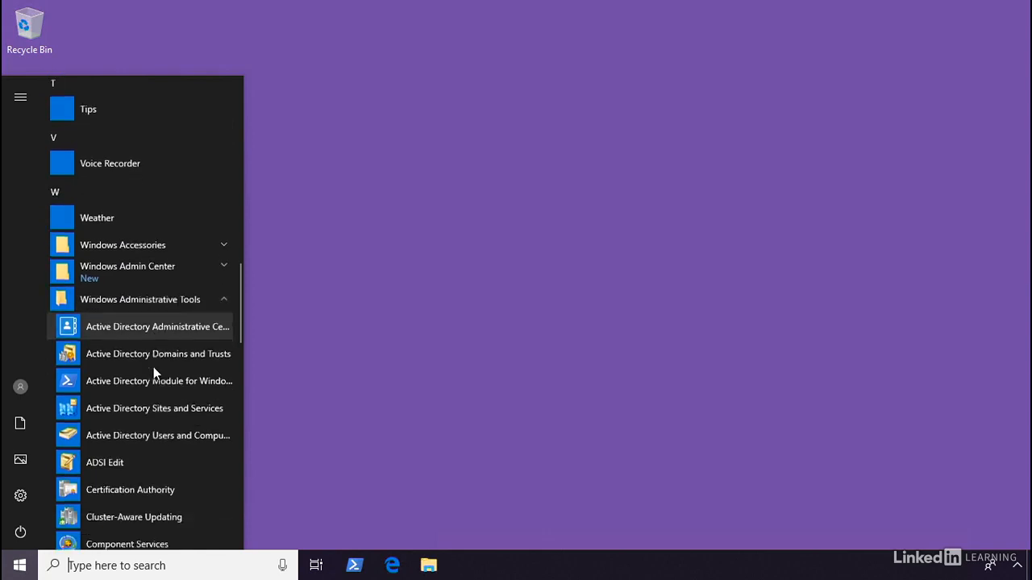
scroll(156, 366, down, 3)
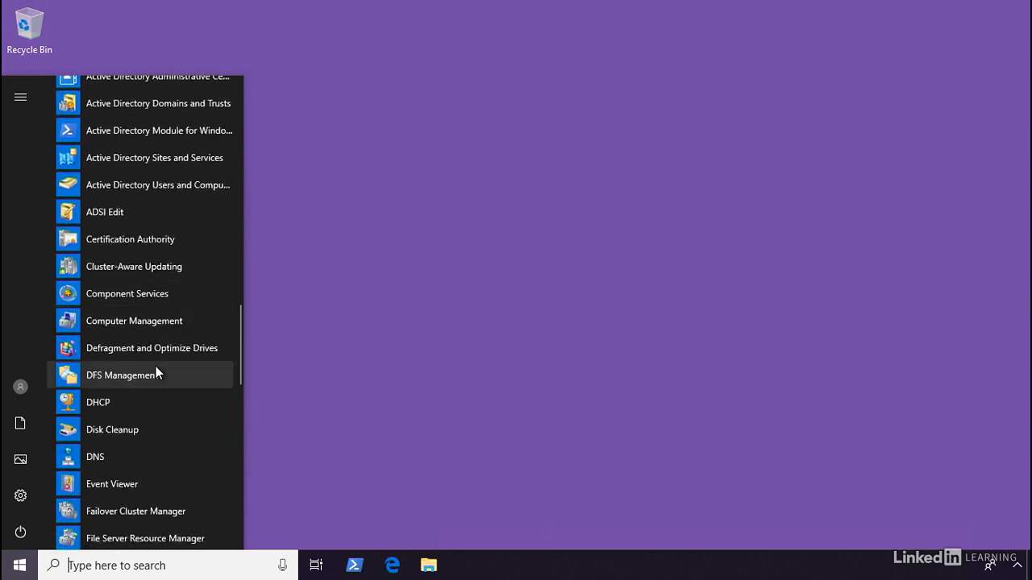
scroll(155, 365, down, 1)
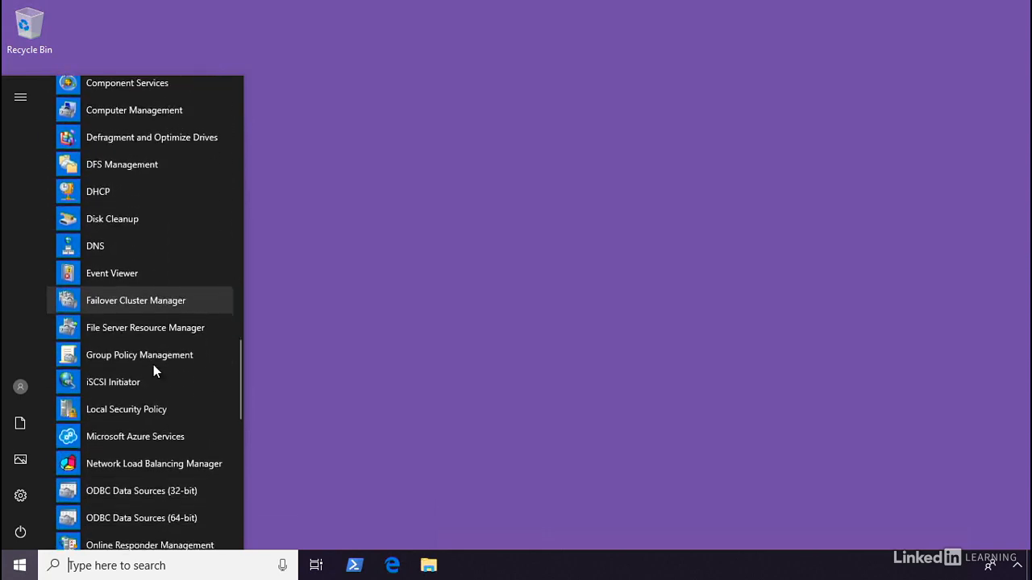